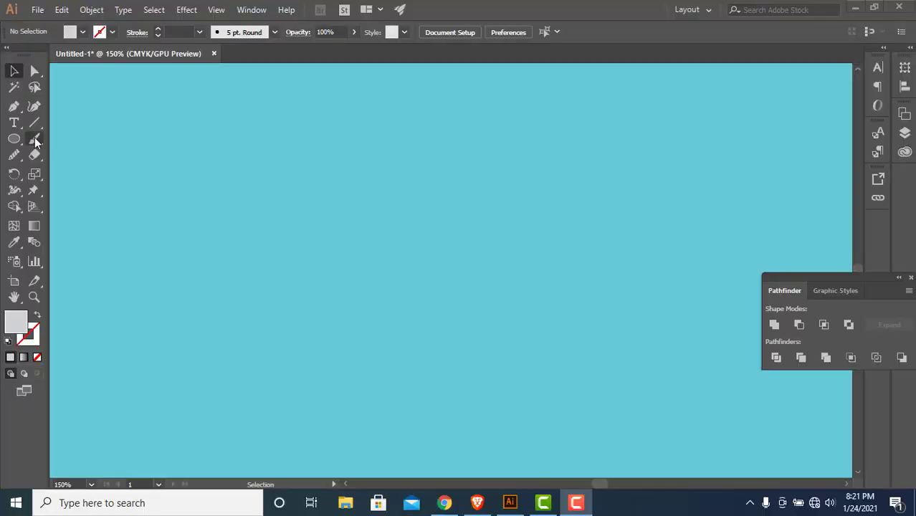
# Draw a roughly 206 × 211 pt rectangle in the centre of the artboard
pyautogui.click(16, 142)
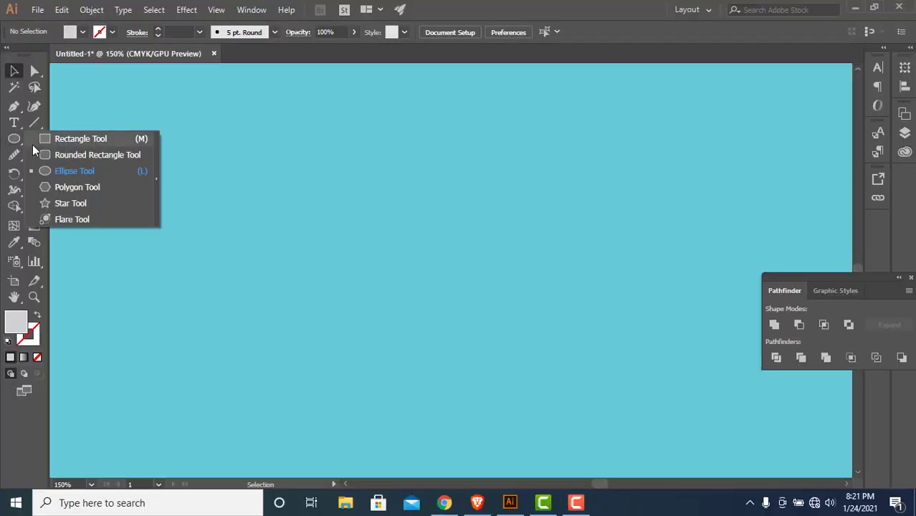
pyautogui.click(77, 139)
pyautogui.moveTo(309, 171); pyautogui.dragTo(310, 222)
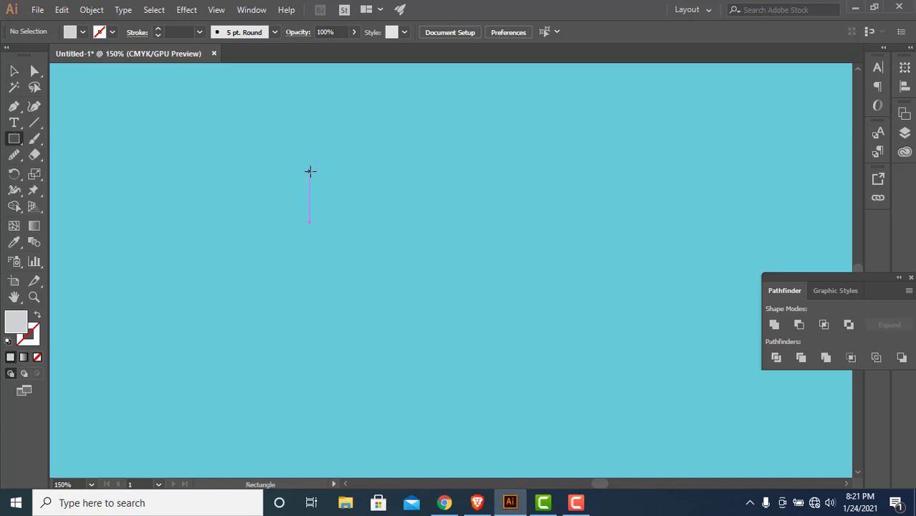
pyautogui.moveTo(310, 171)
pyautogui.mouseDown()
pyautogui.moveTo(502, 304)
pyautogui.moveTo(518, 361)
pyautogui.moveTo(529, 359)
pyautogui.mouseUp()
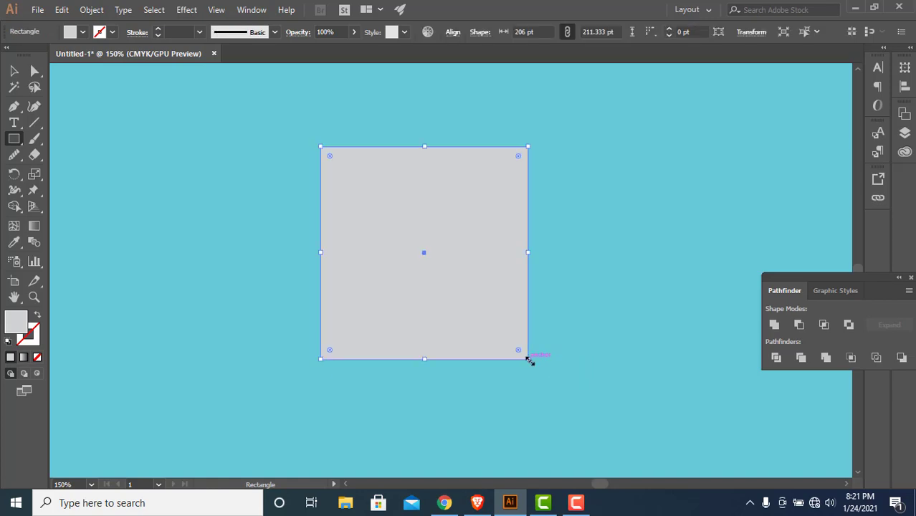
# Set the rectangle's fill to None
pyautogui.click(83, 31)
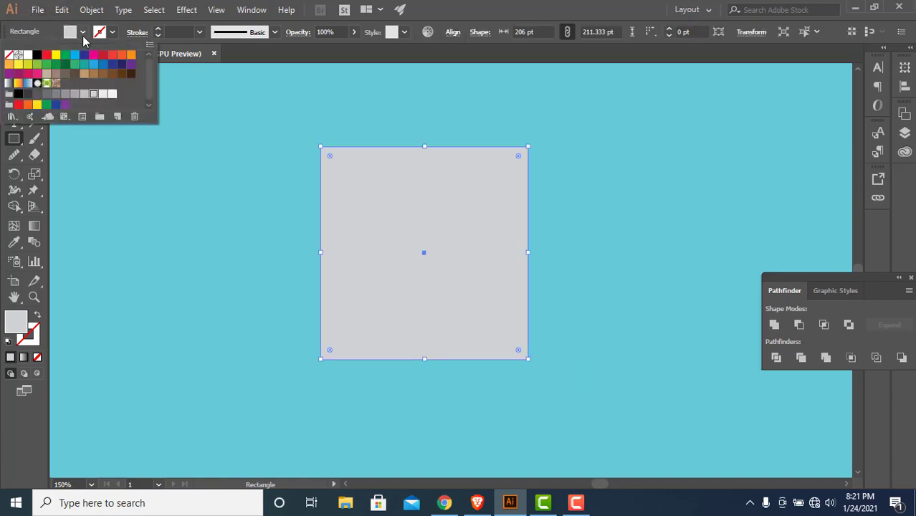
pyautogui.click(9, 56)
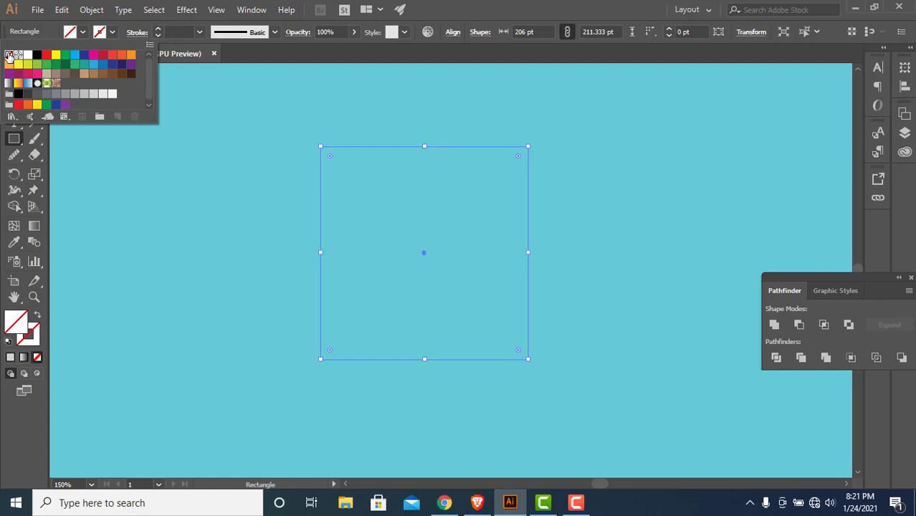
pyautogui.click(170, 170)
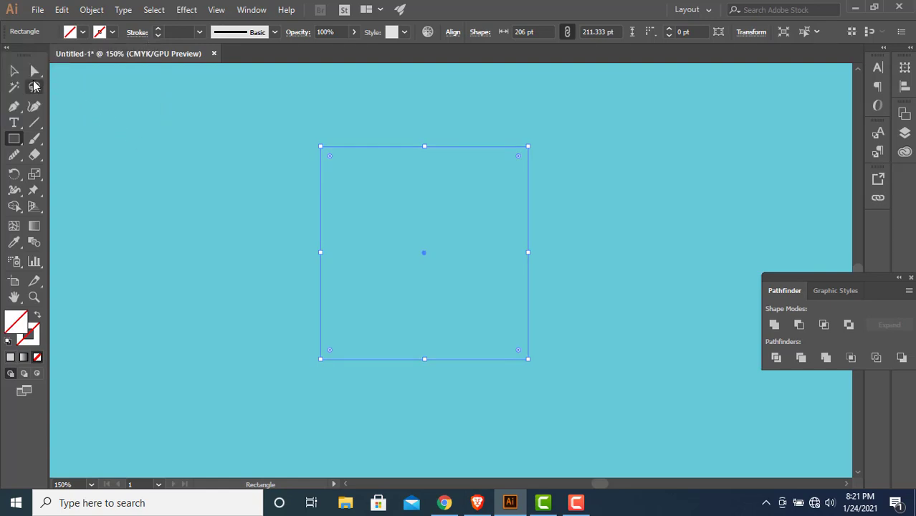
pyautogui.click(15, 72)
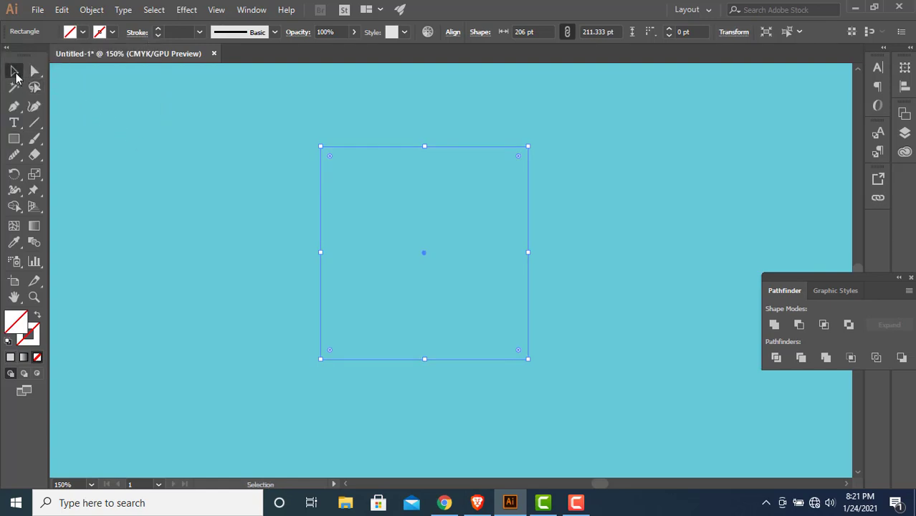
# Give the rectangle a black 3 pt stroke, then deselect it
pyautogui.click(113, 33)
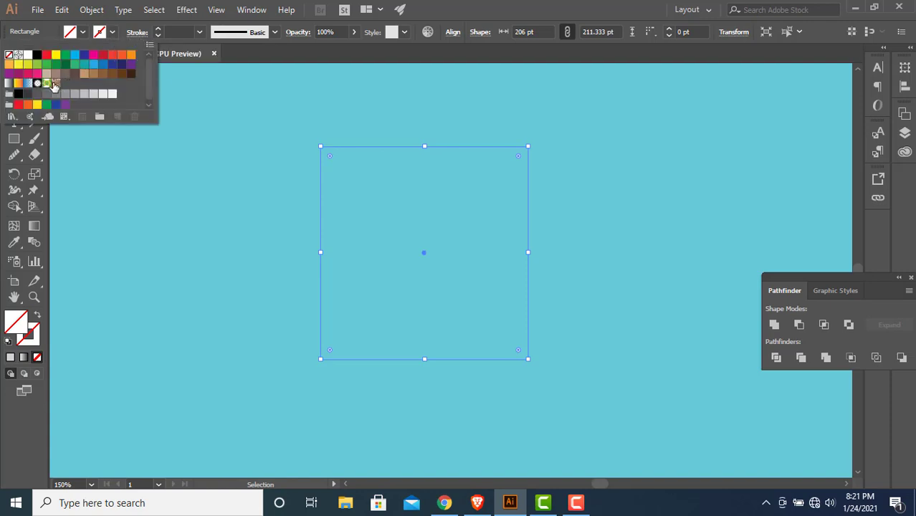
pyautogui.click(19, 95)
pyautogui.click(158, 35)
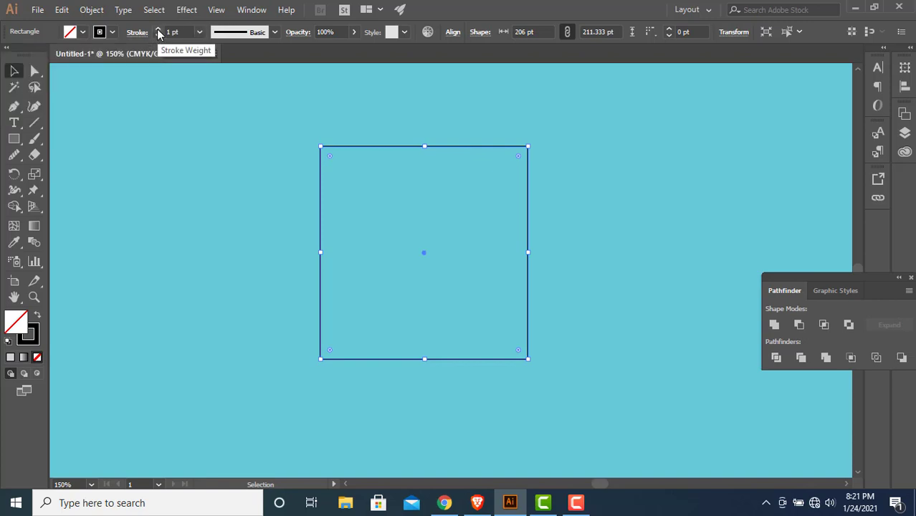
pyautogui.click(158, 29)
pyautogui.click(159, 29)
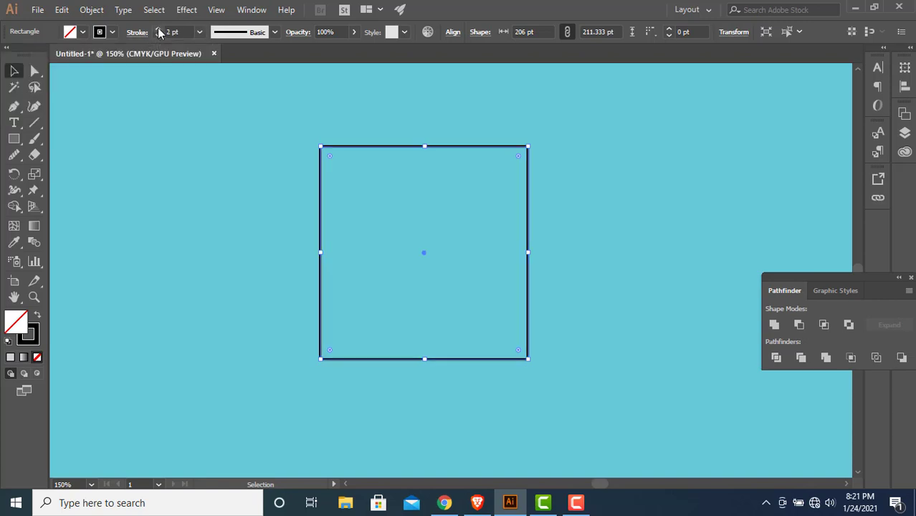
pyautogui.click(189, 135)
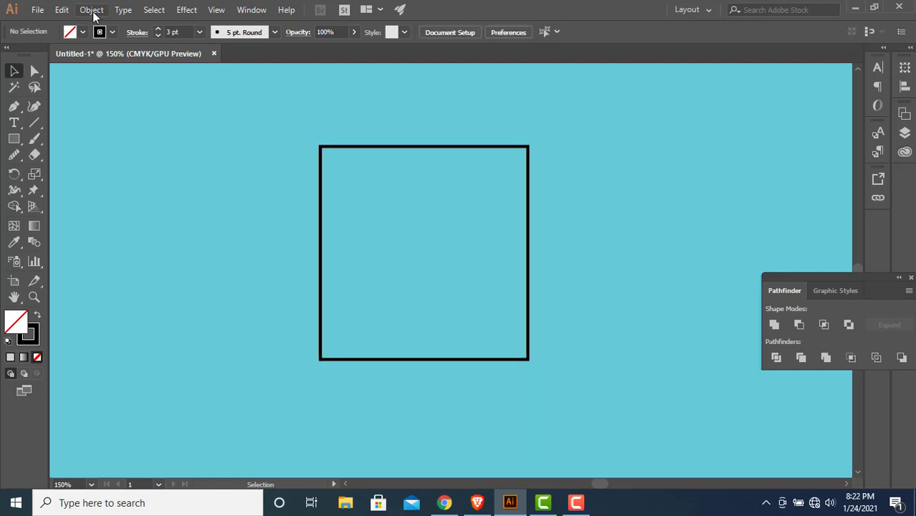
# Split the square outline into 3 rows and 3 columns with Object > Path > Split Into Grid
pyautogui.click(369, 148)
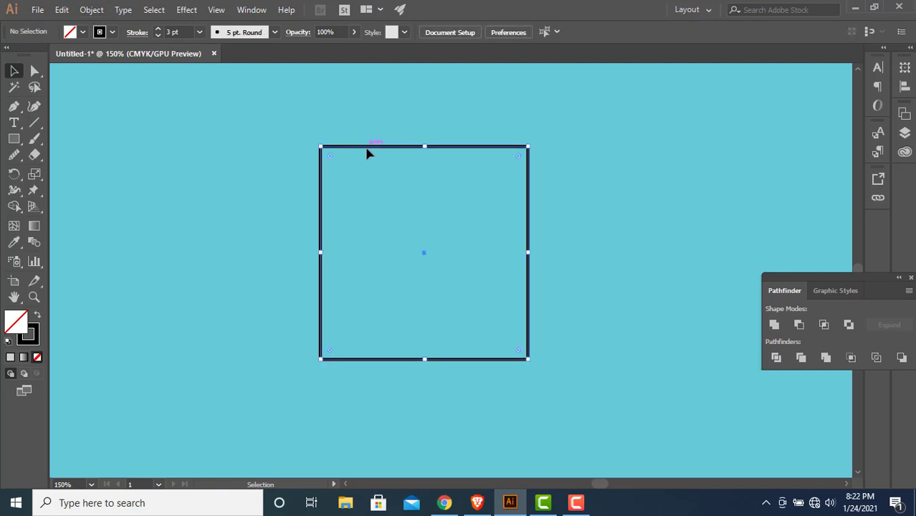
pyautogui.click(92, 10)
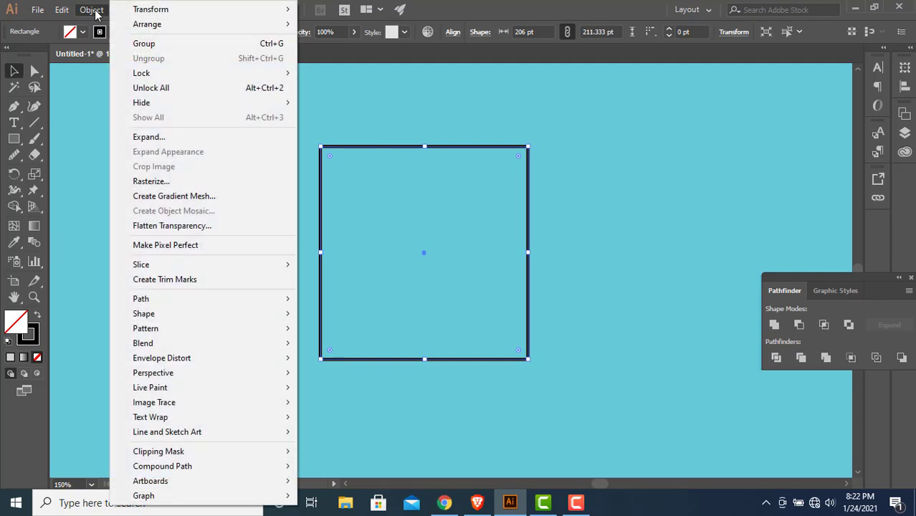
pyautogui.moveTo(165, 298)
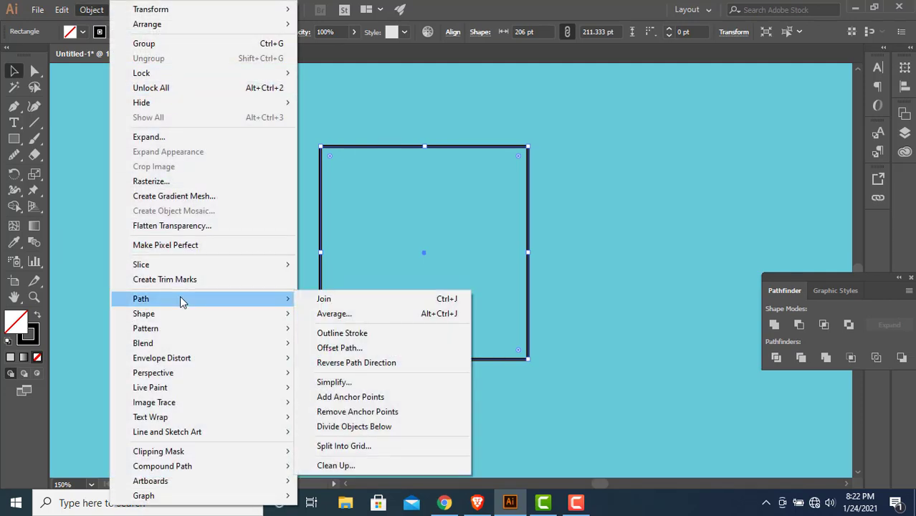
pyautogui.click(333, 448)
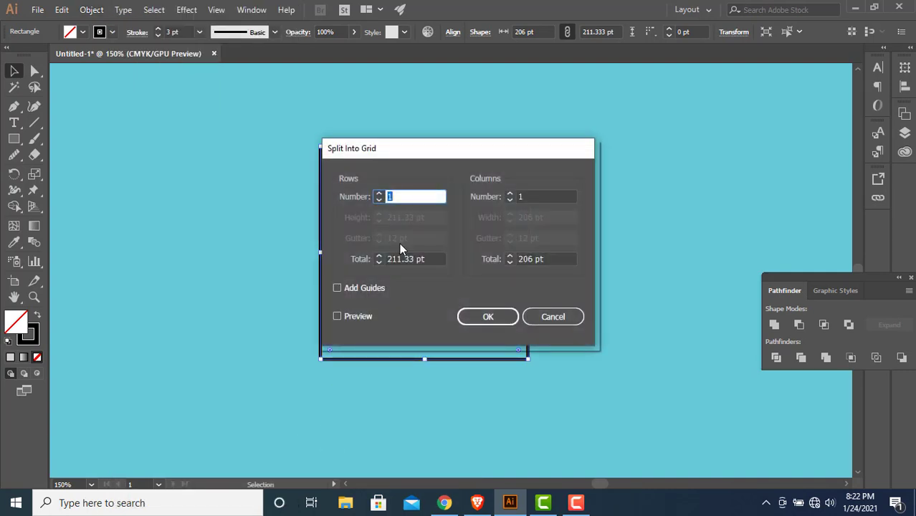
pyautogui.press('BackSpace')
pyautogui.write('3')
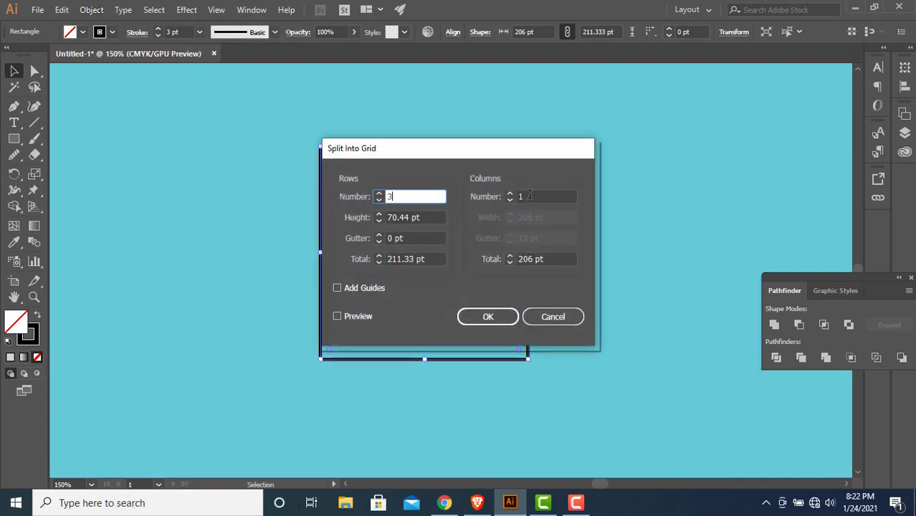
pyautogui.doubleClick(529, 195)
pyautogui.write('3')
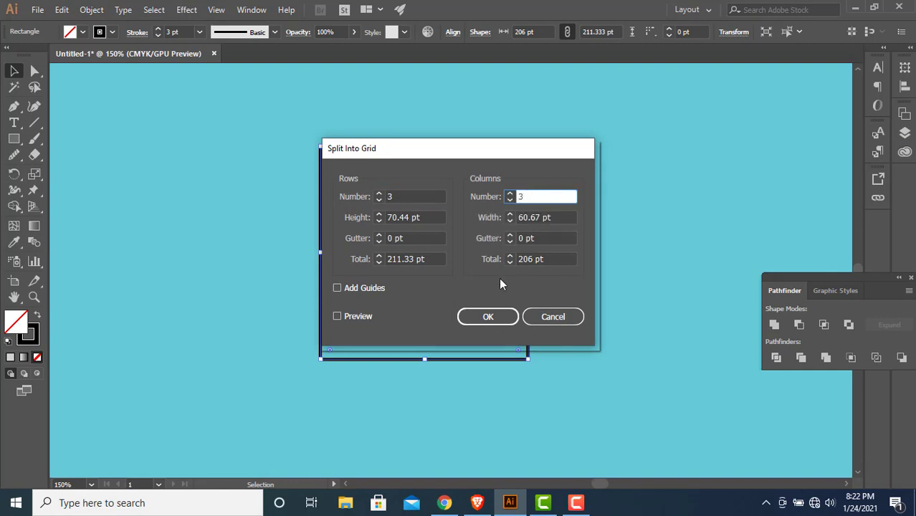
pyautogui.click(497, 317)
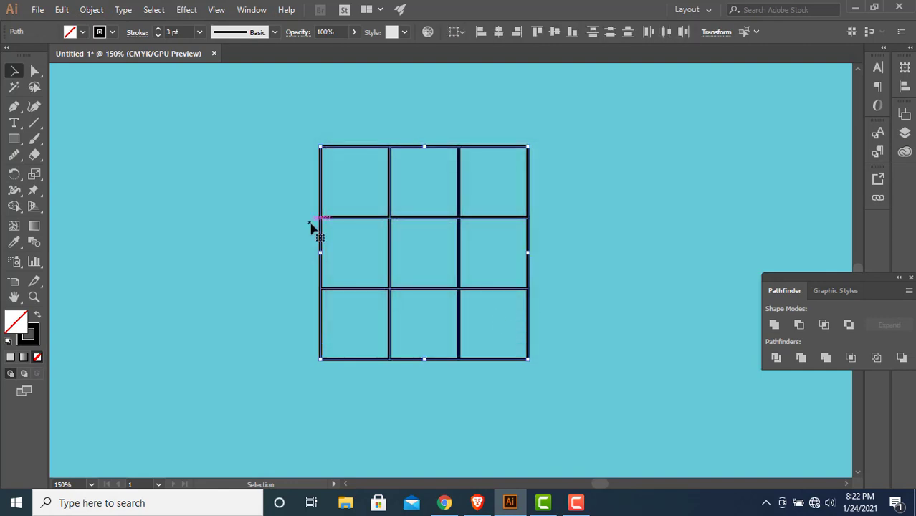
# Rotate the grid 45° with Transform > Rotate, then deselect it
pyautogui.rightClick(440, 285)
pyautogui.moveTo(481, 196)
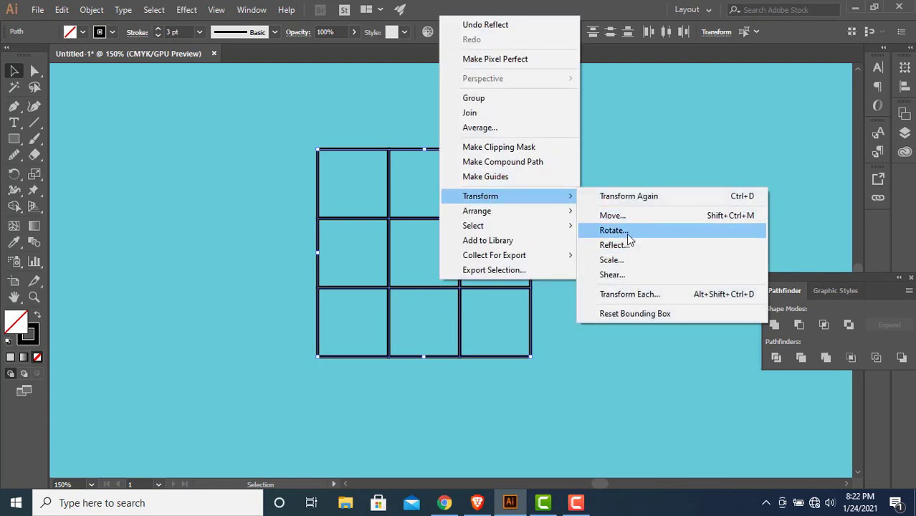
pyautogui.click(627, 232)
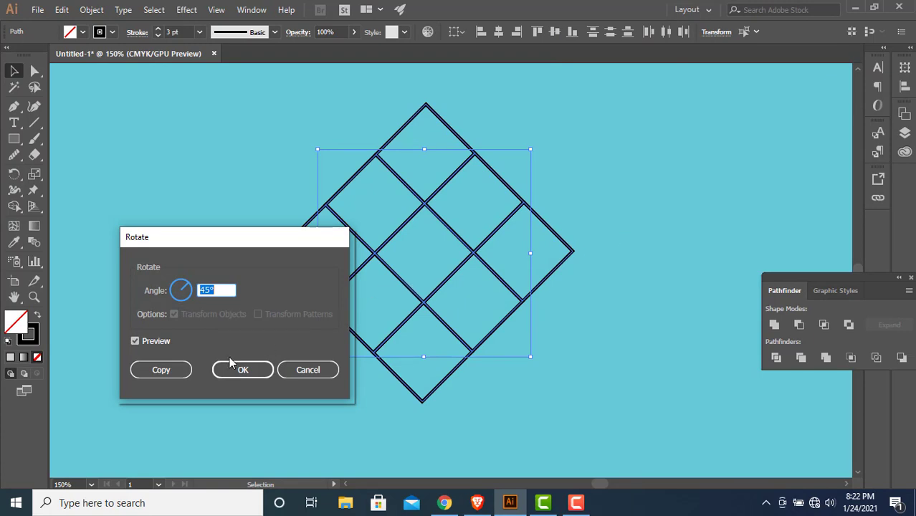
pyautogui.click(251, 373)
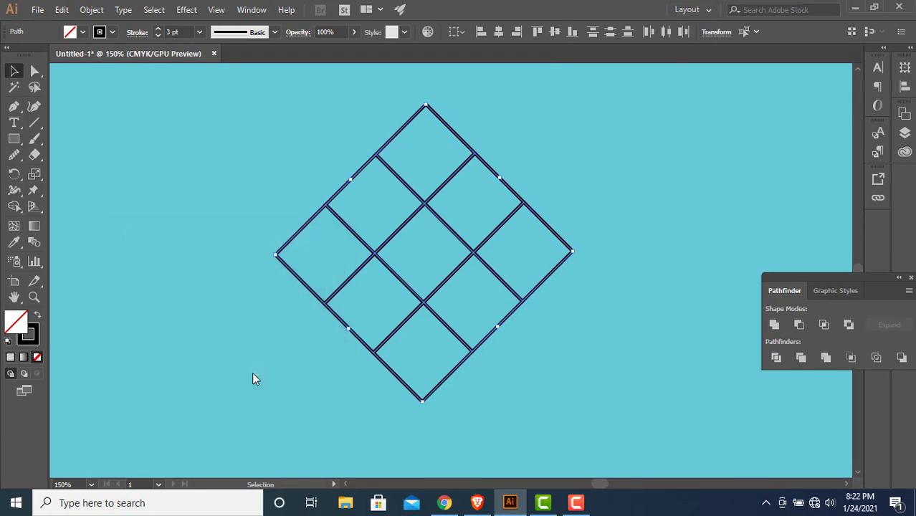
pyautogui.click(184, 239)
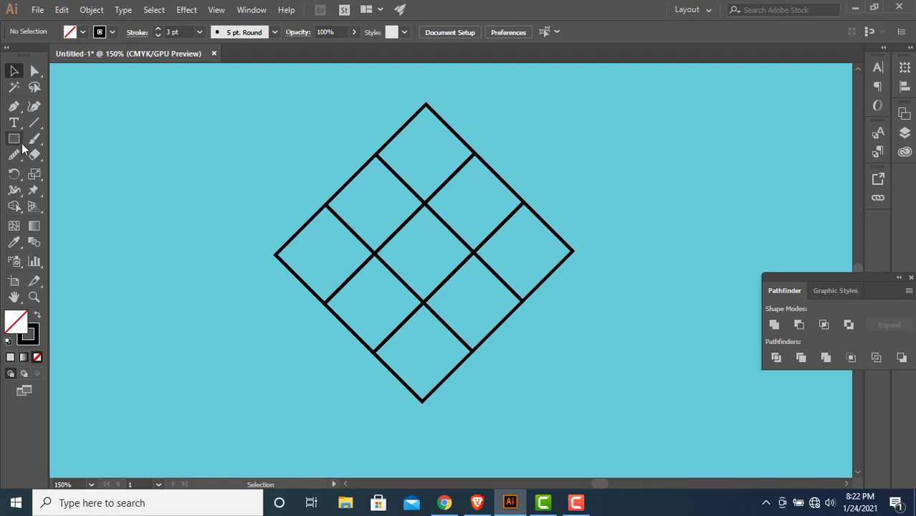
# Draw a circle about 68.7 pt across on the diamond's left intersection
pyautogui.moveTo(21, 146); pyautogui.dragTo(56, 171)
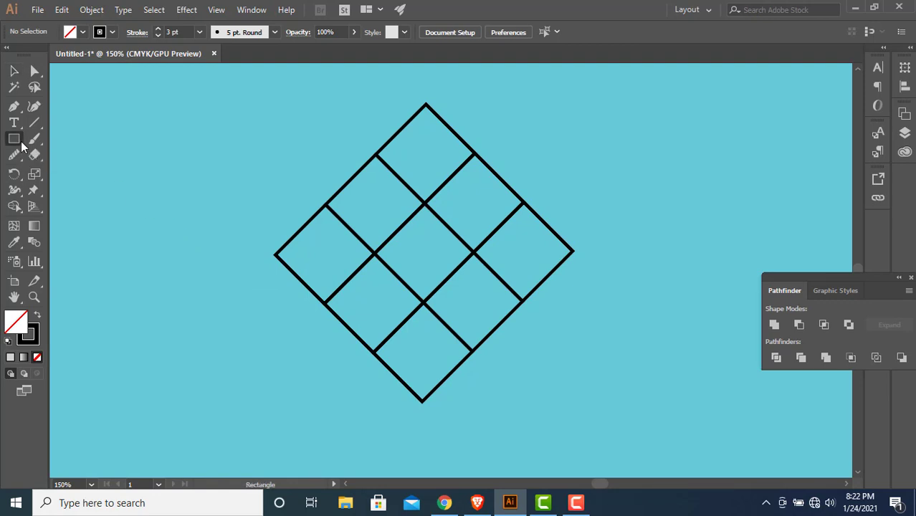
pyautogui.click(62, 175)
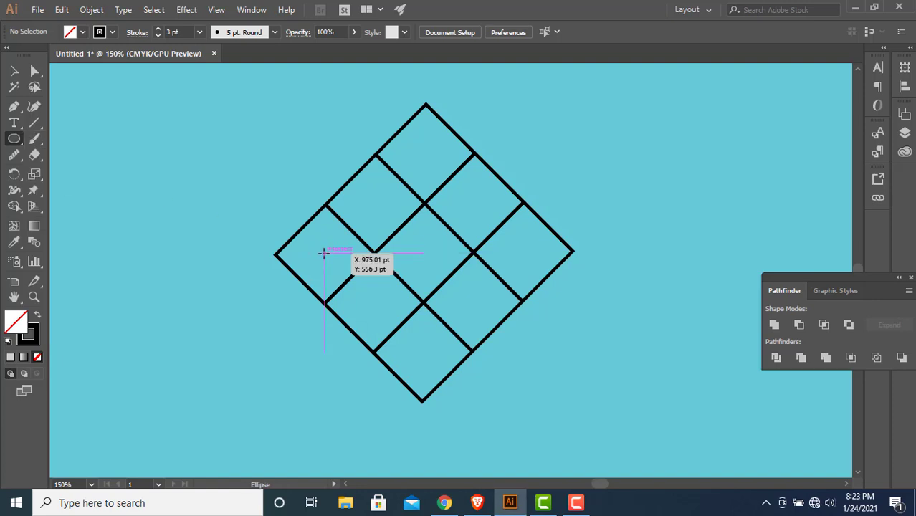
pyautogui.moveTo(323, 253); pyautogui.dragTo(350, 288)
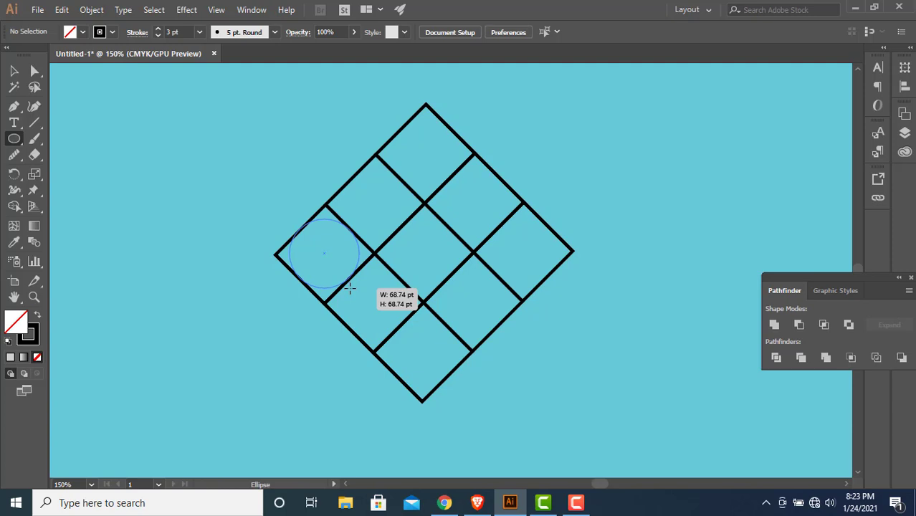
pyautogui.moveTo(350, 288); pyautogui.dragTo(350, 288)
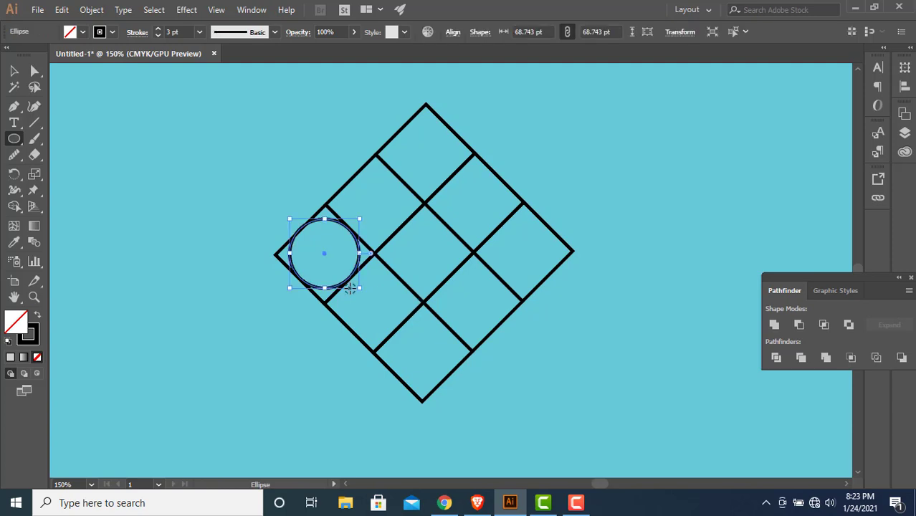
# Raise the circle's stroke weight to 22 pt and select the ring with the Selection tool
pyautogui.click(199, 32)
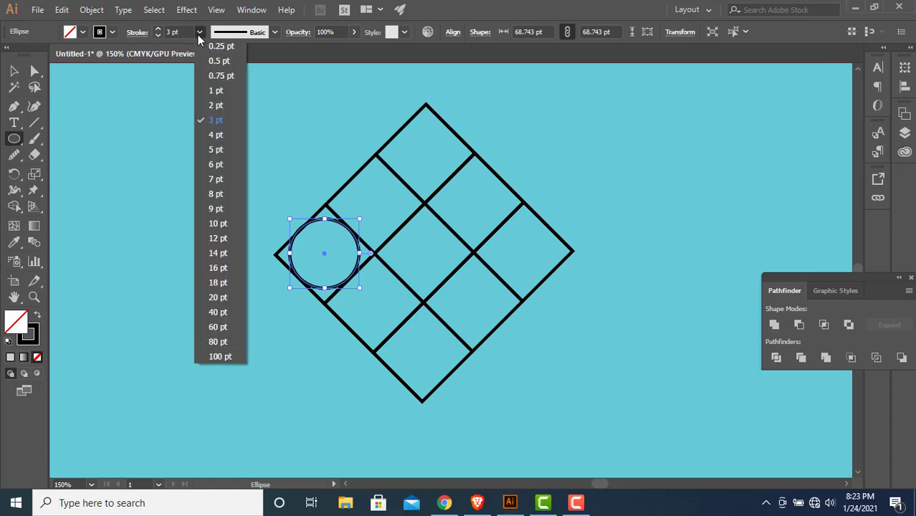
pyautogui.click(231, 299)
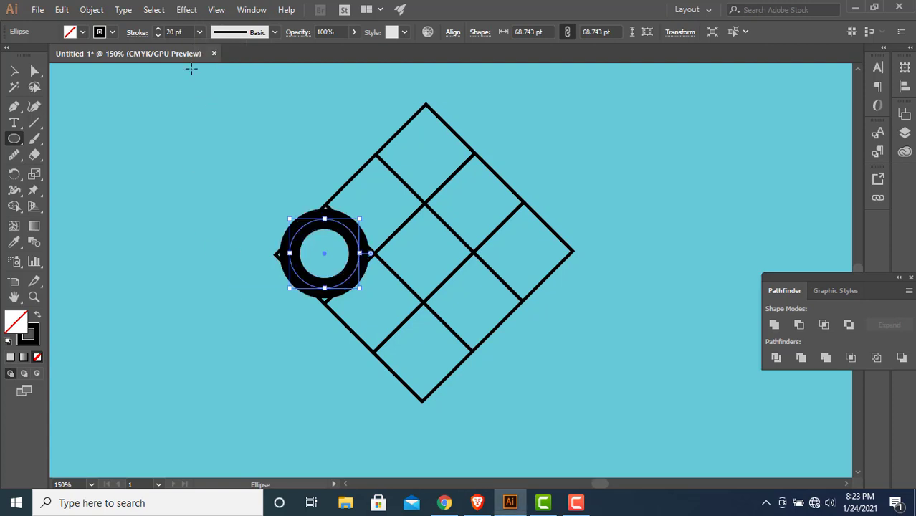
pyautogui.click(158, 28)
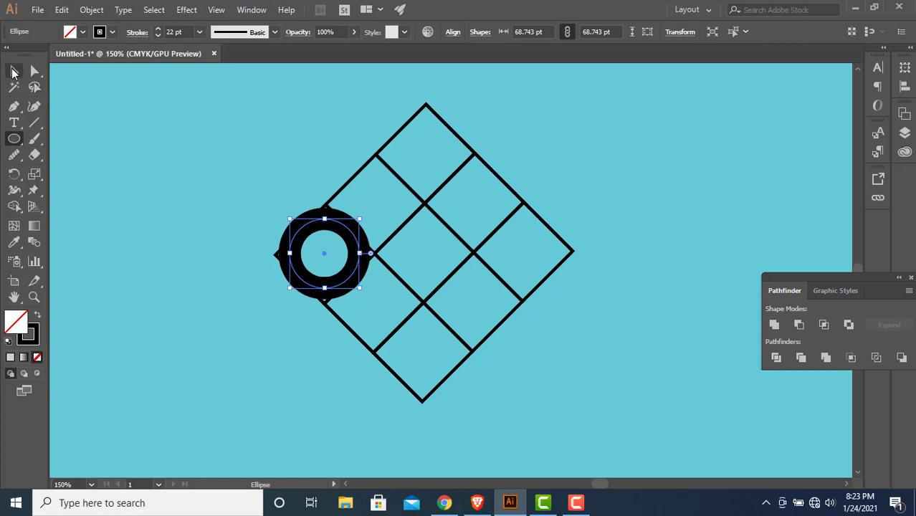
pyautogui.click(14, 71)
pyautogui.click(263, 294)
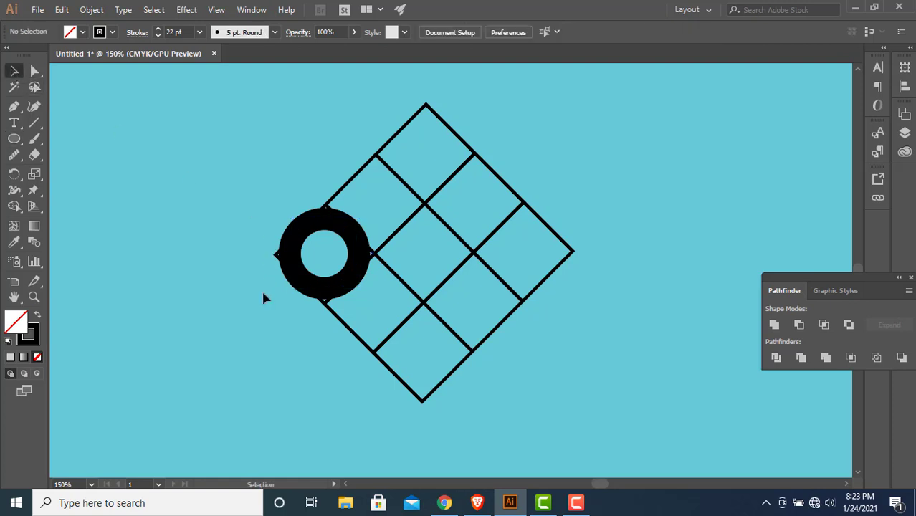
pyautogui.click(361, 255)
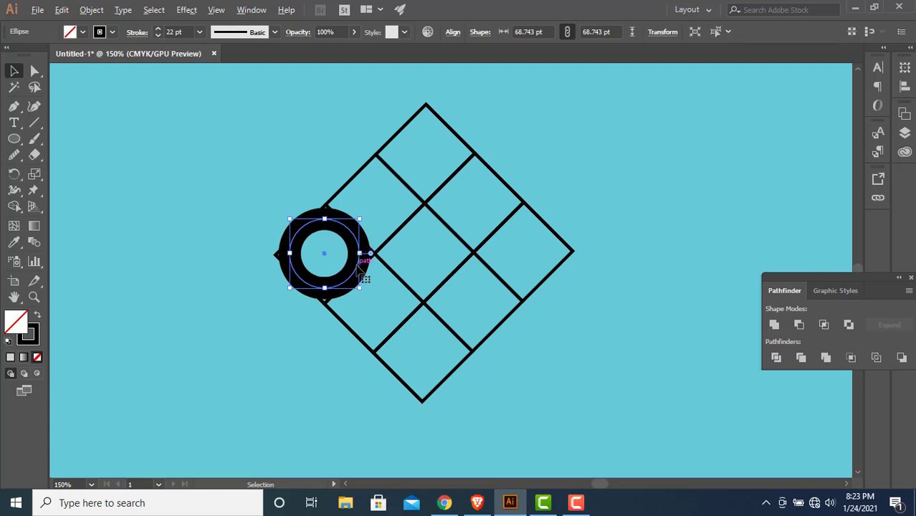
# Alt-drag ring copies onto the centre and right intersections, evenly spaced and level
pyautogui.moveTo(357, 268); pyautogui.dragTo(458, 268)
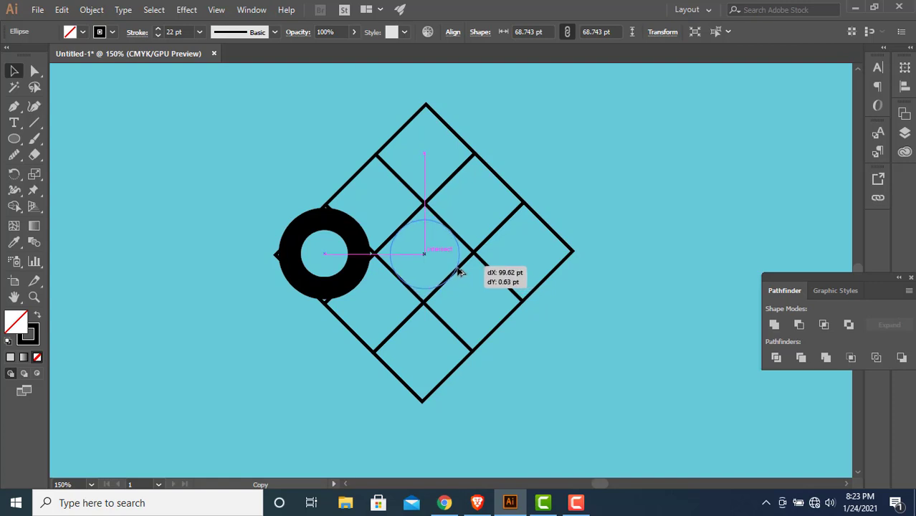
pyautogui.moveTo(460, 271); pyautogui.dragTo(461, 272)
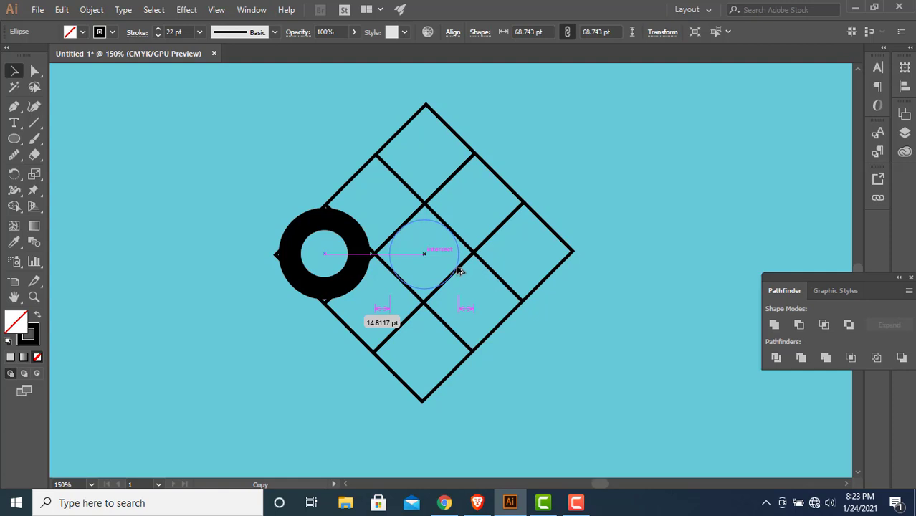
pyautogui.moveTo(460, 270); pyautogui.dragTo(456, 269)
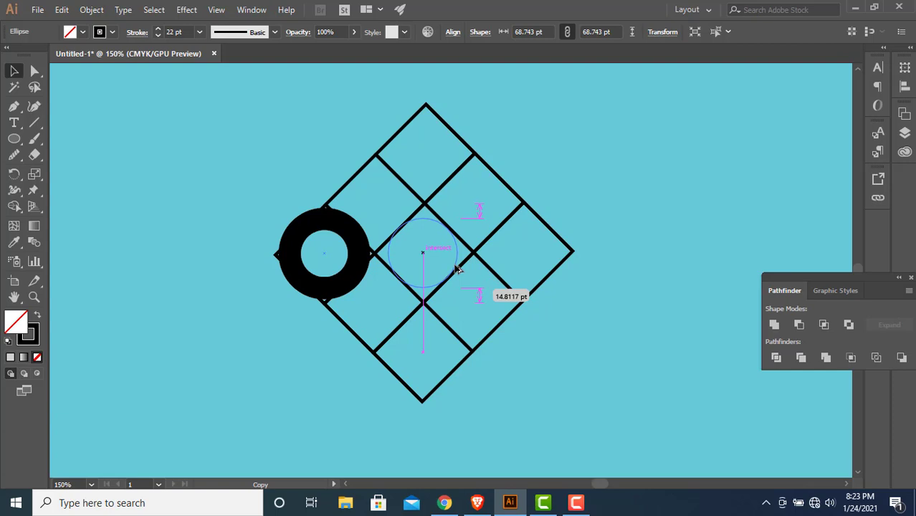
pyautogui.moveTo(457, 267); pyautogui.dragTo(458, 268)
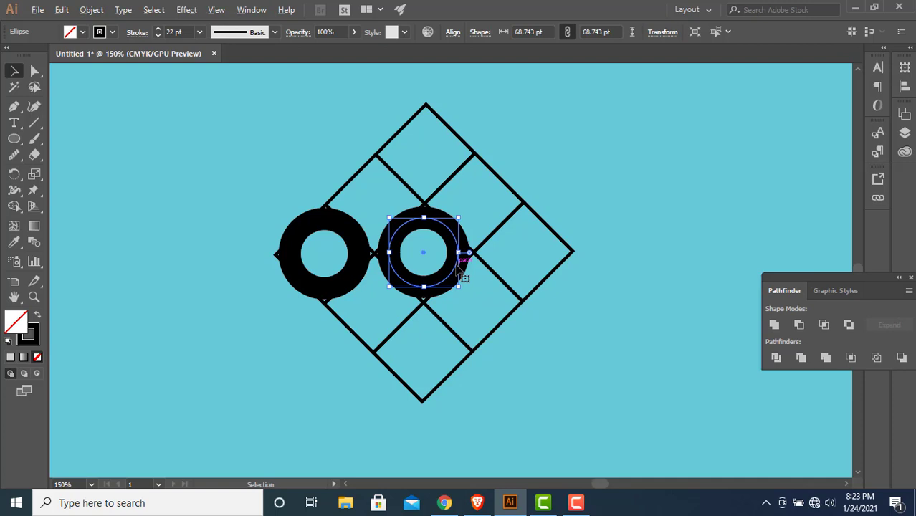
pyautogui.moveTo(460, 267); pyautogui.dragTo(558, 273)
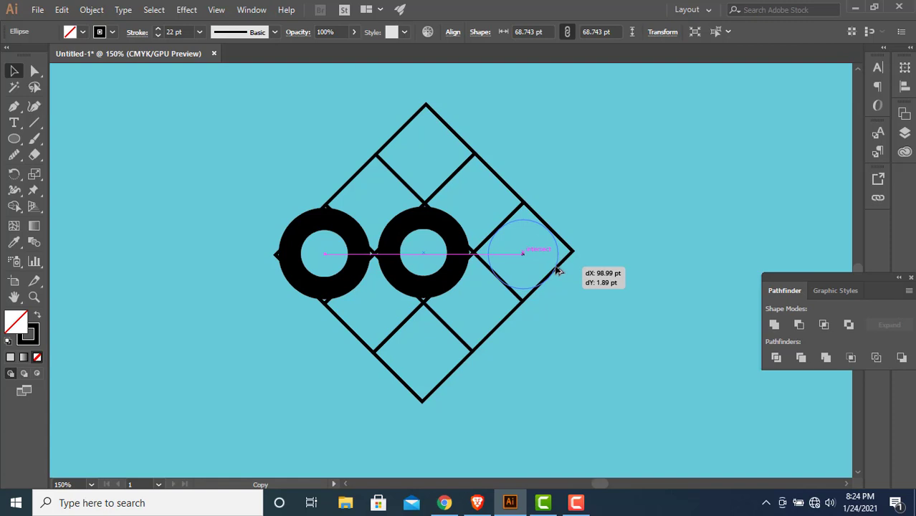
pyautogui.moveTo(559, 273); pyautogui.dragTo(559, 269)
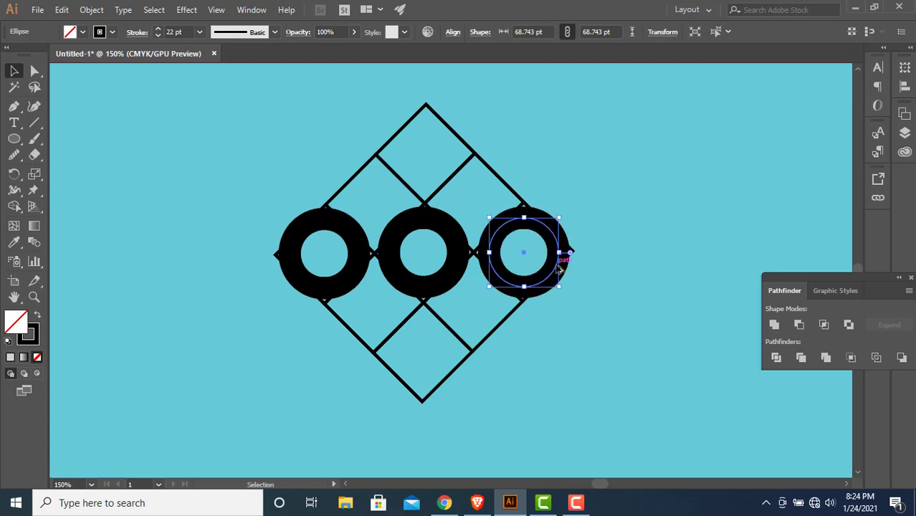
# Switch to the Line Segment tool and zoom in to about 300% on the rings
pyautogui.click(213, 247)
pyautogui.press('\\')
pyautogui.click(91, 484)
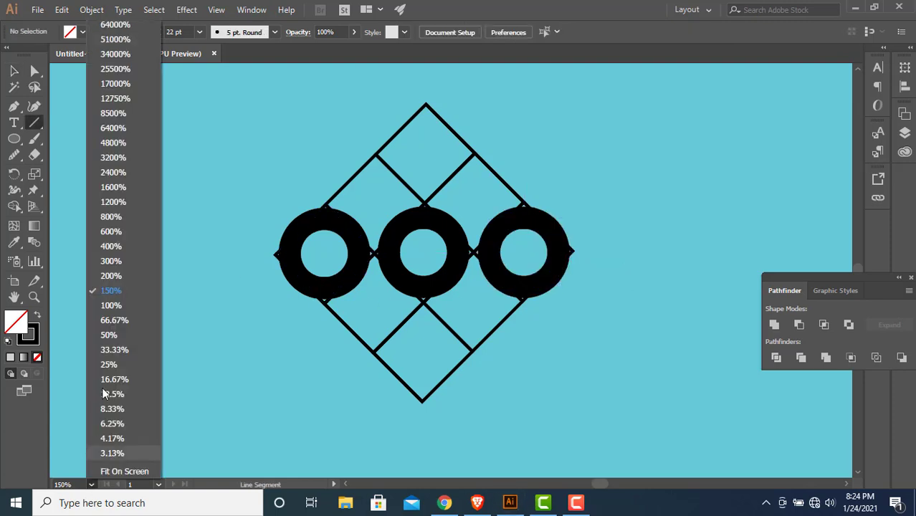
pyautogui.click(111, 276)
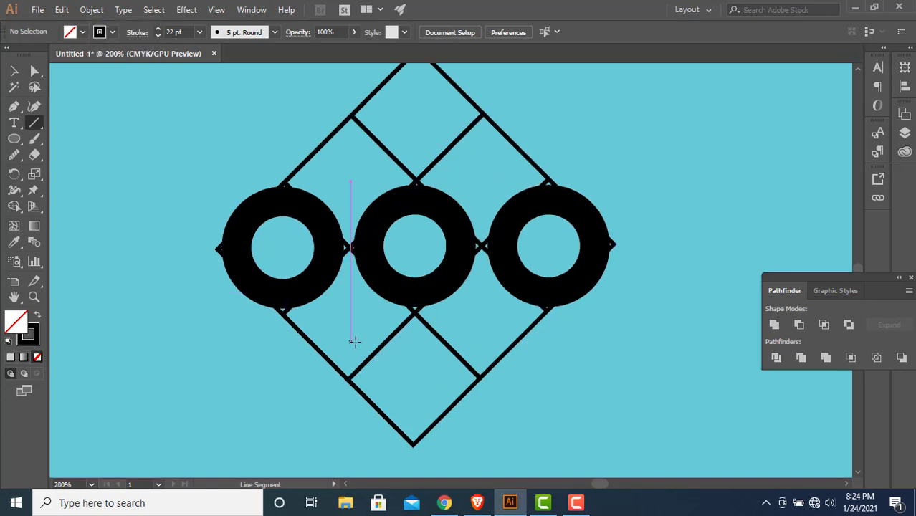
pyautogui.hotkey('ctrl', '-')
pyautogui.hotkey('ctrl', '=')
pyautogui.hotkey('ctrl', '=')
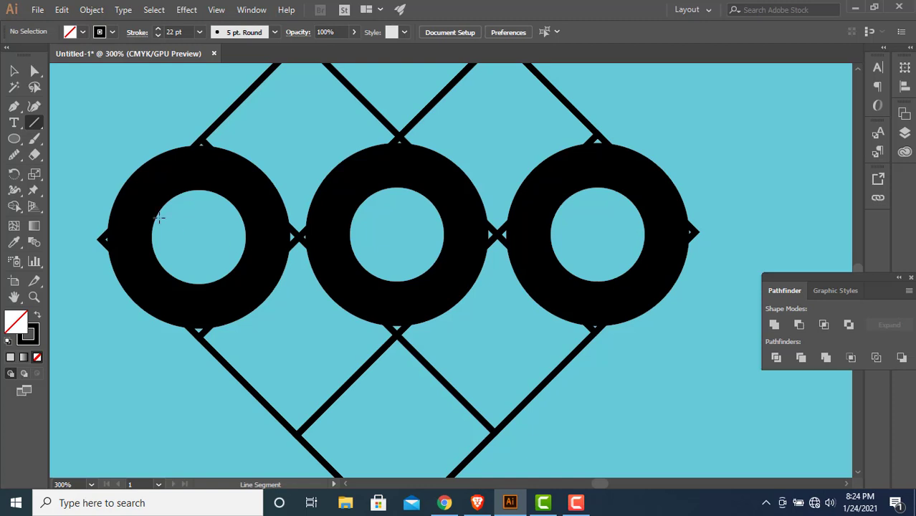
pyautogui.click(111, 31)
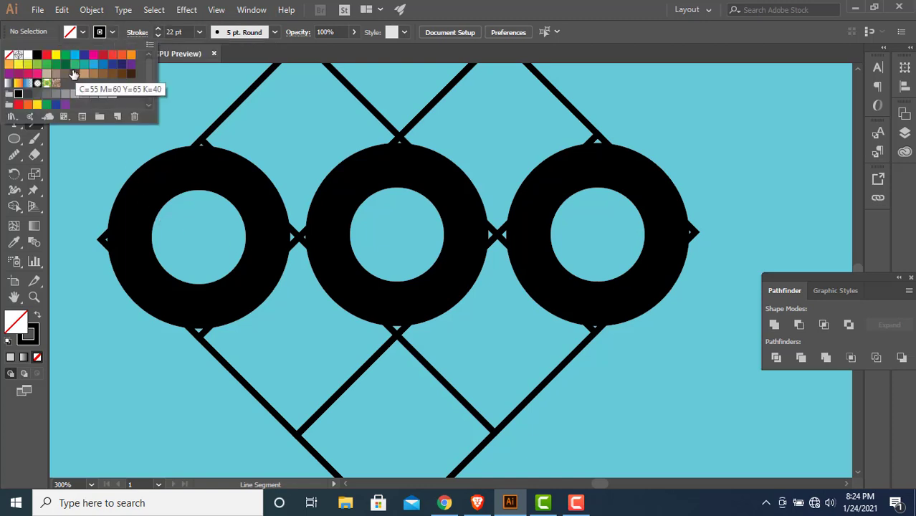
# Set the stroke to magenta and draw a 315° diagonal bar from the left ring to the middle ring
pyautogui.click(93, 56)
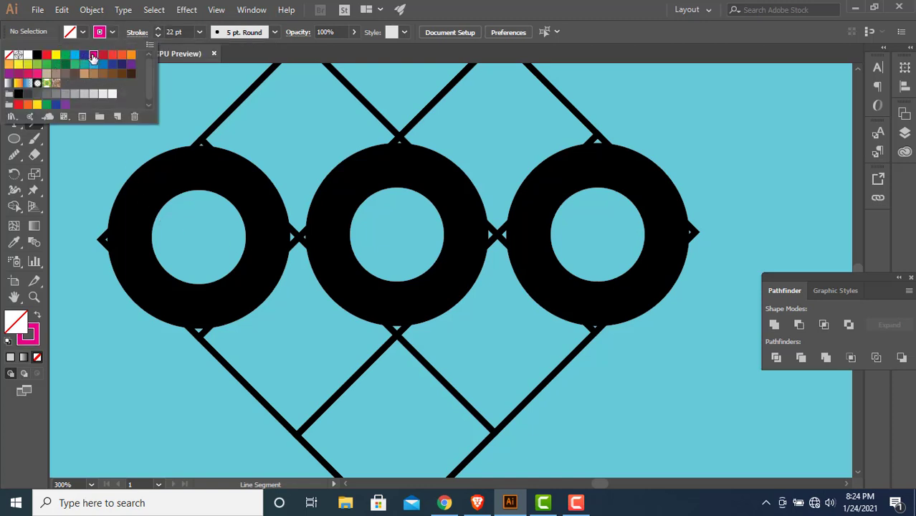
pyautogui.press('Escape')
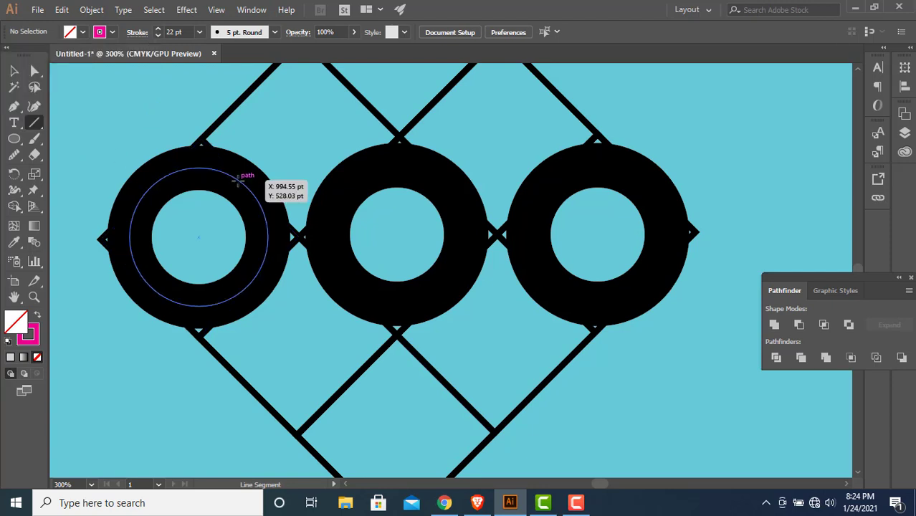
pyautogui.moveTo(239, 181)
pyautogui.mouseDown()
pyautogui.moveTo(363, 265)
pyautogui.moveTo(329, 270)
pyautogui.mouseUp()
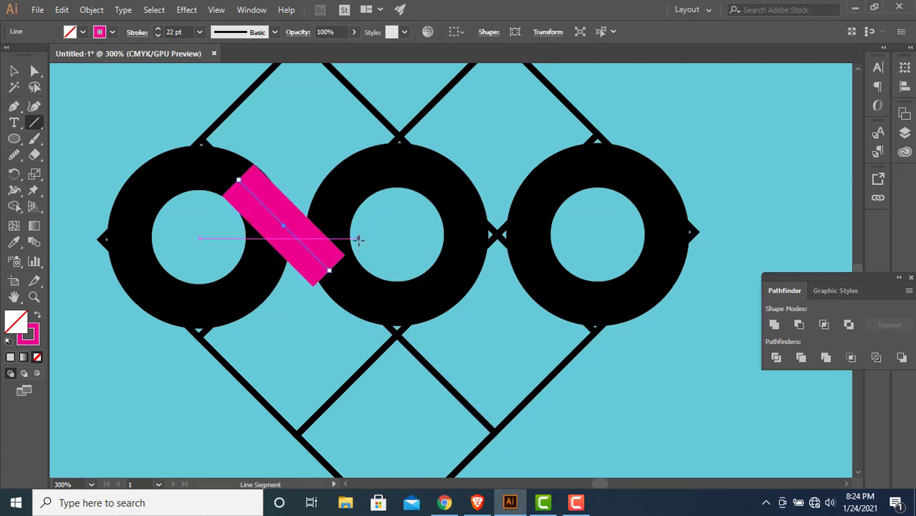
pyautogui.hotkey('ctrl', 'z')
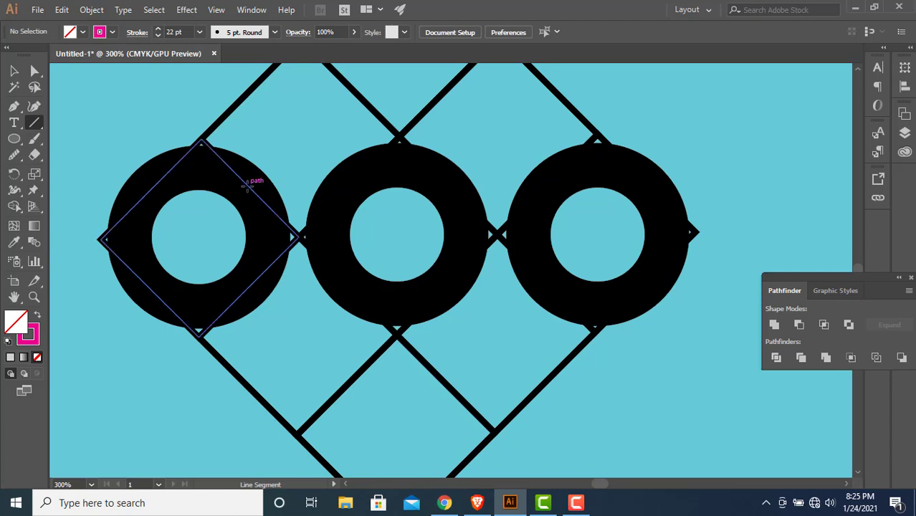
pyautogui.click(247, 185)
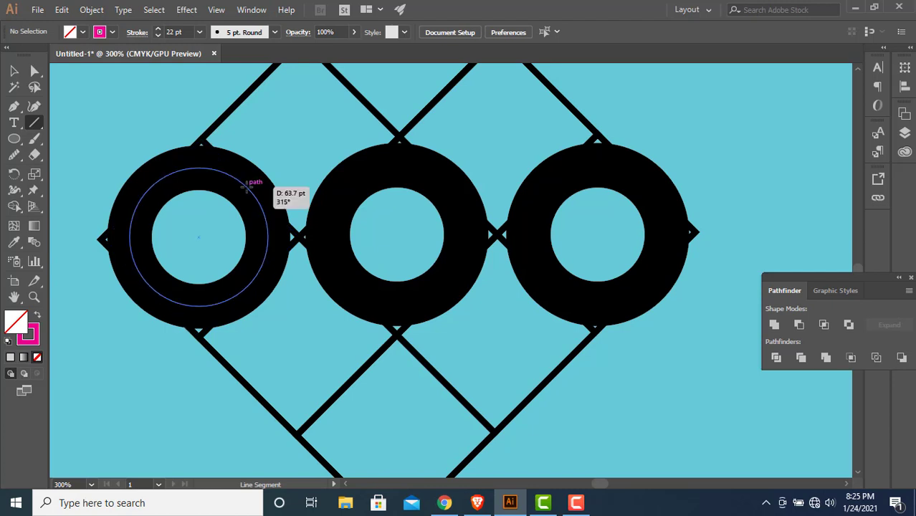
pyautogui.moveTo(247, 185)
pyautogui.mouseDown()
pyautogui.moveTo(294, 234)
pyautogui.moveTo(356, 270)
pyautogui.moveTo(354, 288)
pyautogui.mouseUp()
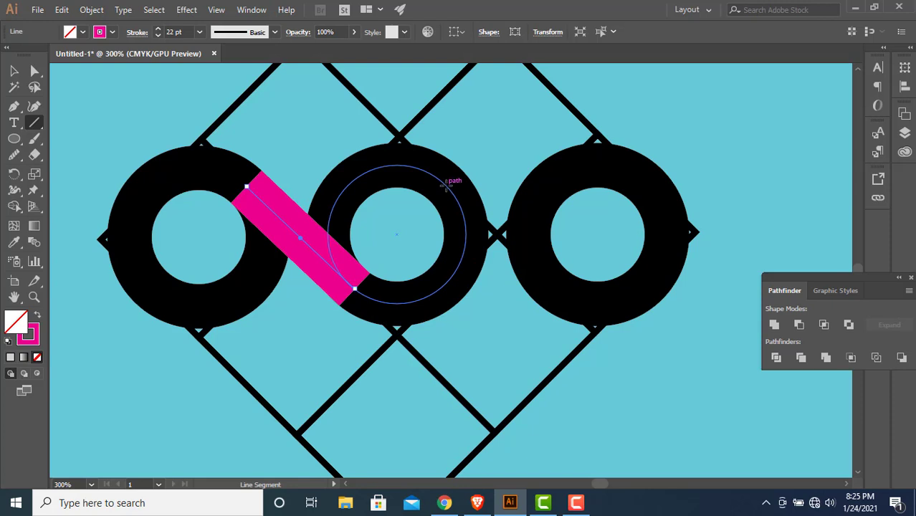
# Draw a magenta diagonal from the middle ring to the right ring and a vertical stem above the middle ring
pyautogui.moveTo(446, 184); pyautogui.dragTo(557, 289)
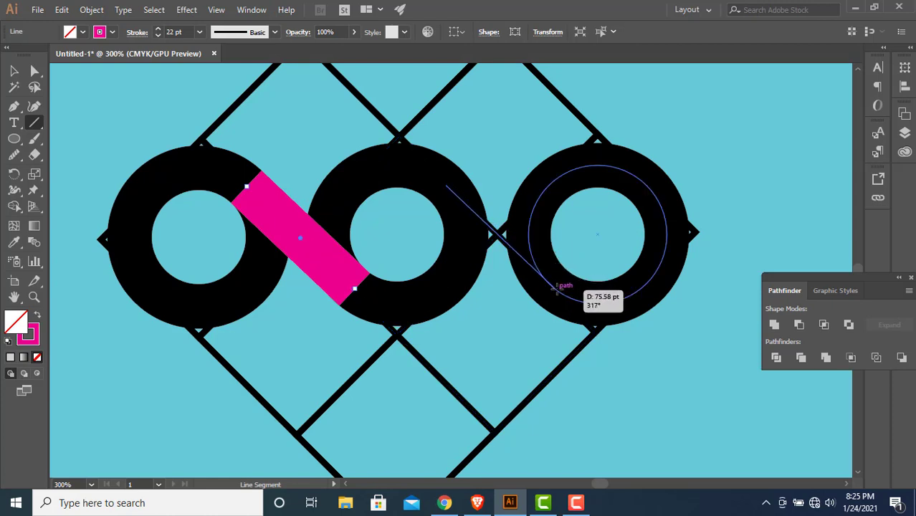
pyautogui.moveTo(556, 289); pyautogui.dragTo(557, 290)
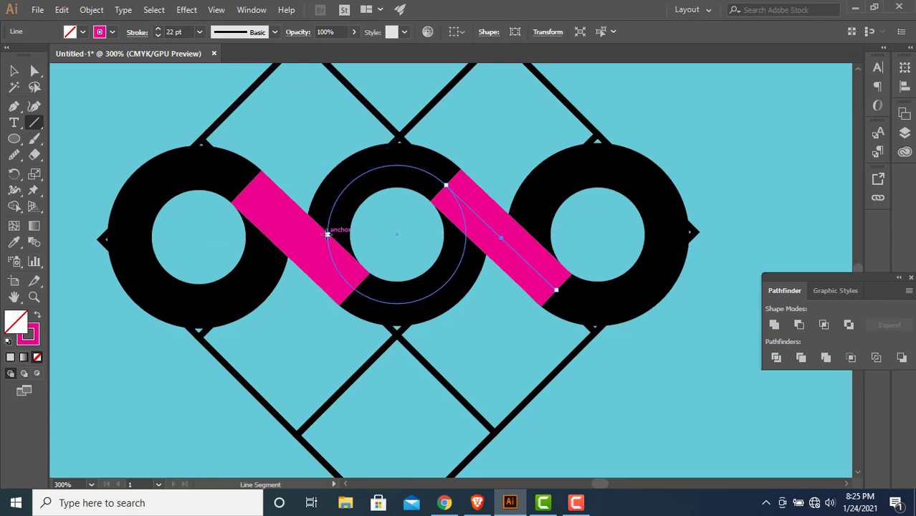
pyautogui.moveTo(327, 234)
pyautogui.mouseDown()
pyautogui.moveTo(326, 73)
pyautogui.moveTo(327, 99)
pyautogui.mouseUp()
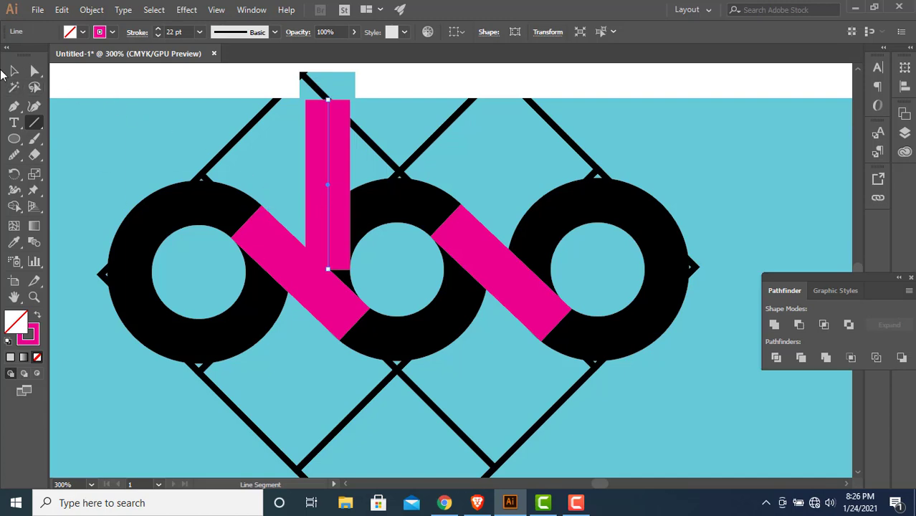
# Zoom out, lengthen the vertical stem upward, and move the Pathfinder panel clear of the artwork
pyautogui.click(14, 70)
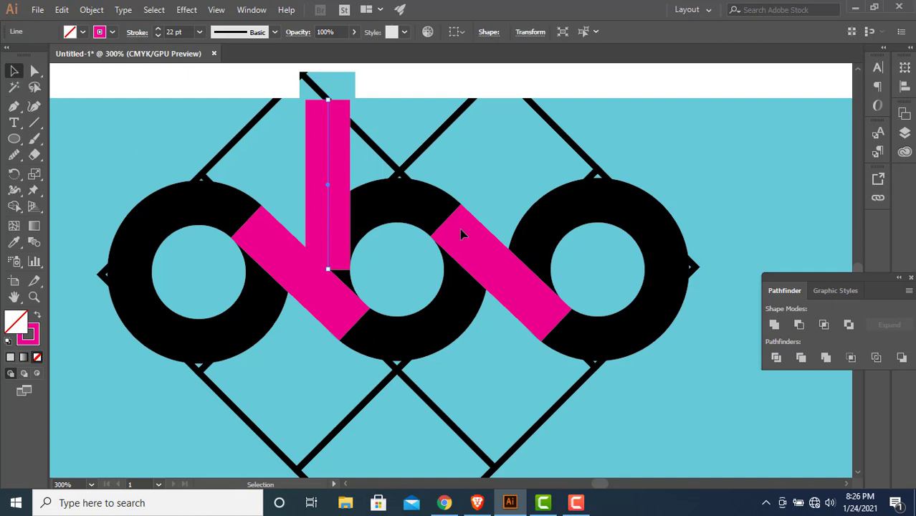
pyautogui.hotkey('ctrl', '-')
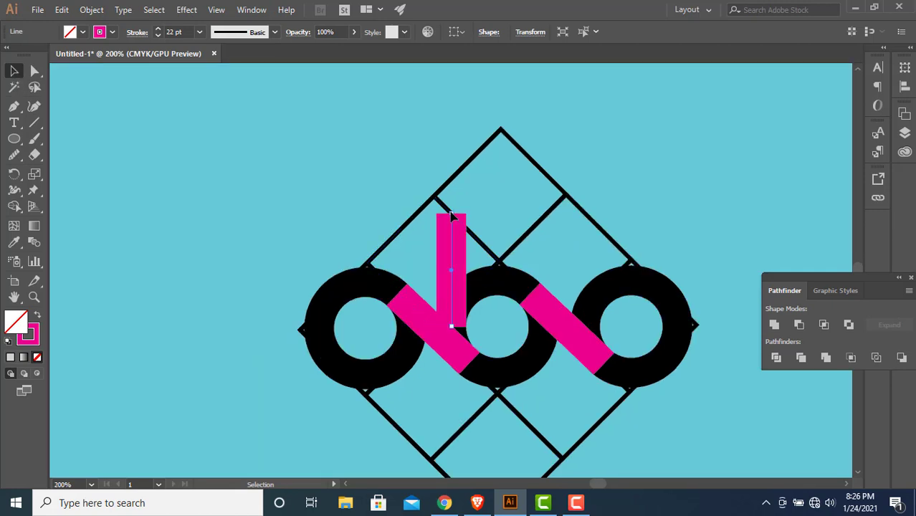
pyautogui.moveTo(451, 215); pyautogui.dragTo(451, 181)
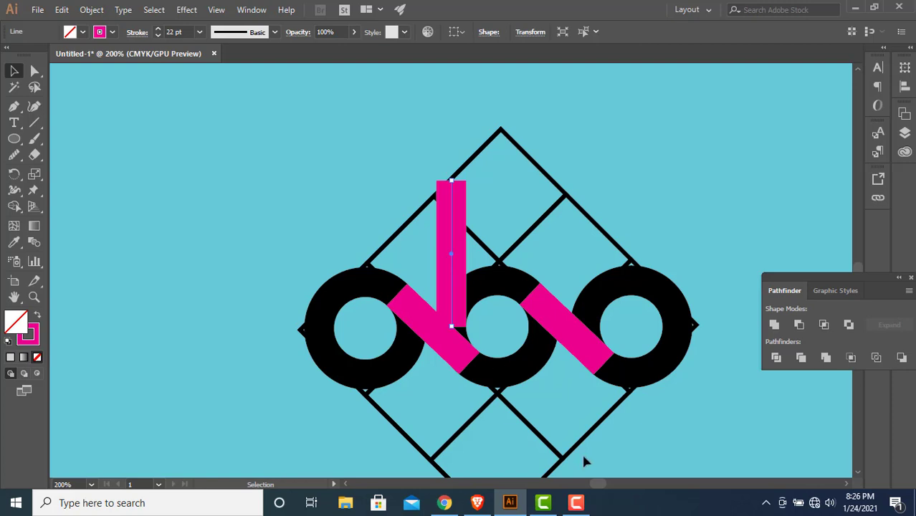
pyautogui.moveTo(598, 484); pyautogui.dragTo(601, 488)
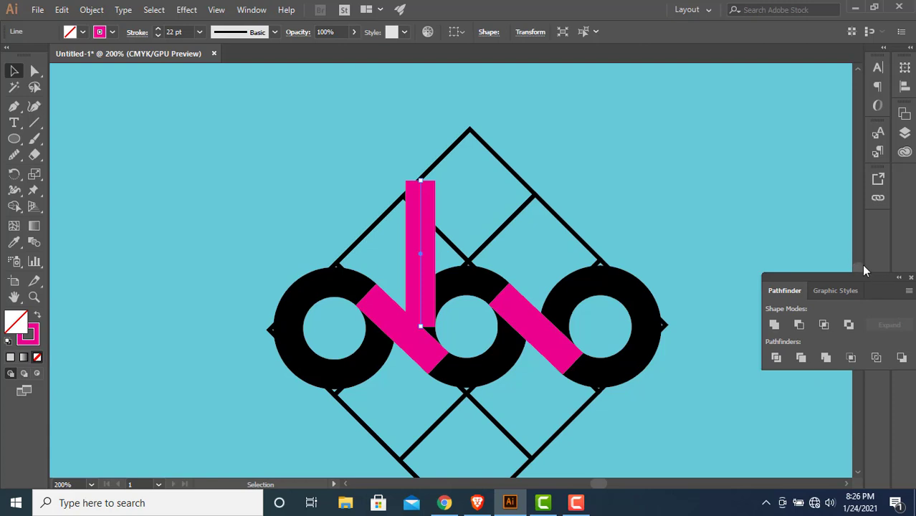
pyautogui.moveTo(871, 276)
pyautogui.mouseDown()
pyautogui.moveTo(794, 117)
pyautogui.moveTo(796, 93)
pyautogui.mouseUp()
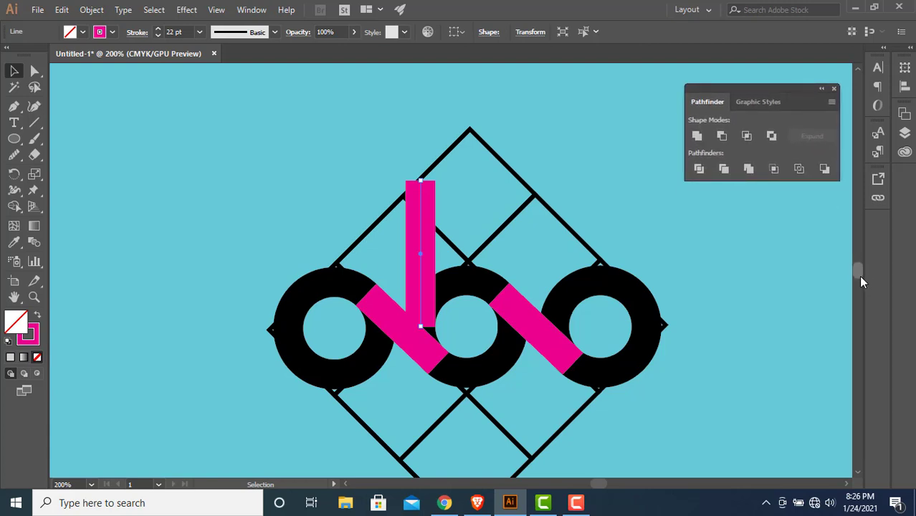
pyautogui.scroll(-1, 861, 282)
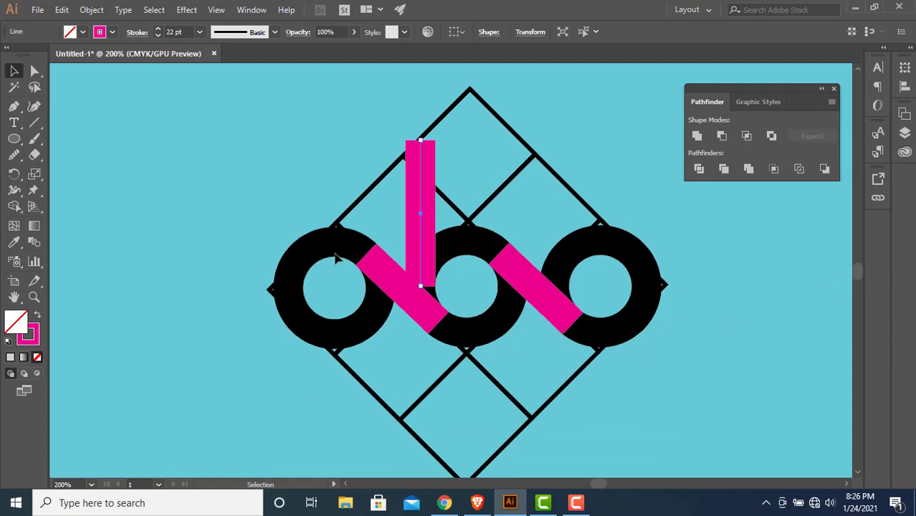
# Select the three black rings, both pink diagonal bars and the pink vertical stem together
pyautogui.click(386, 273)
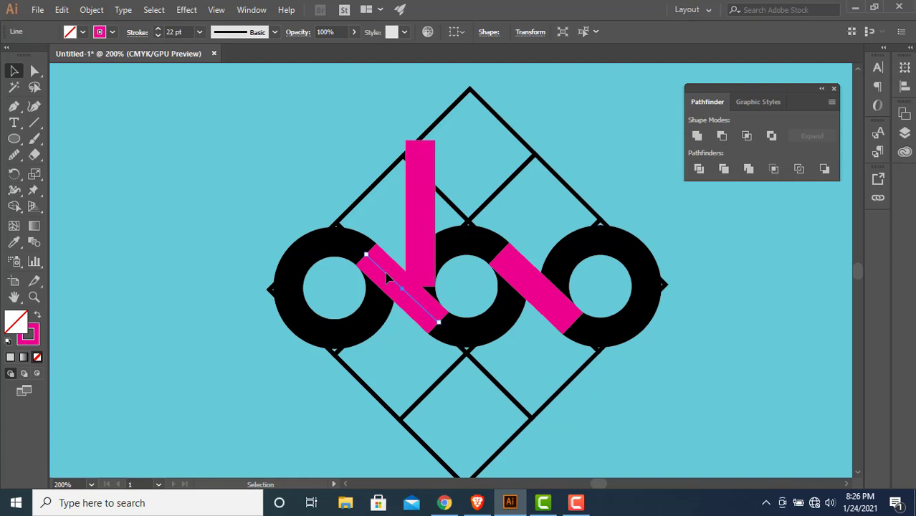
pyautogui.keyDown('shift'); pyautogui.click(418, 212); pyautogui.keyUp('shift')
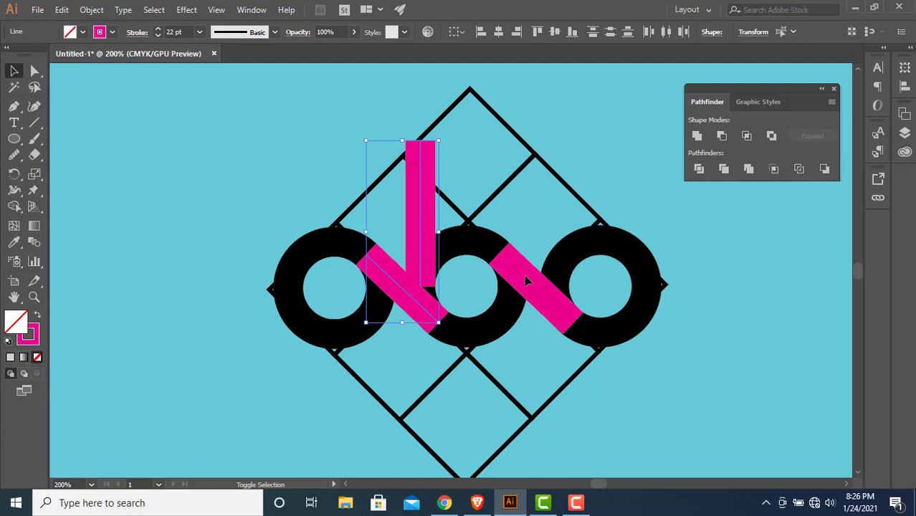
pyautogui.keyDown('shift'); pyautogui.click(466, 244); pyautogui.keyUp('shift')
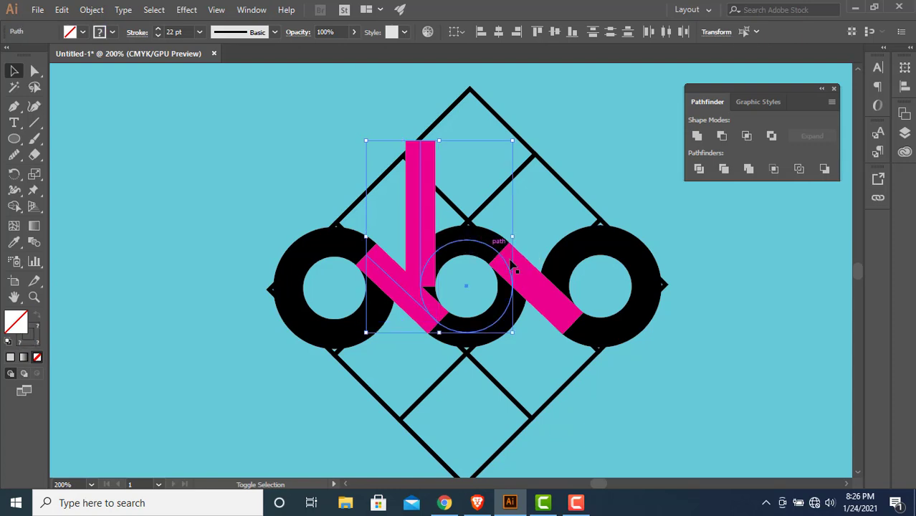
pyautogui.keyDown('shift'); pyautogui.click(539, 294); pyautogui.keyUp('shift')
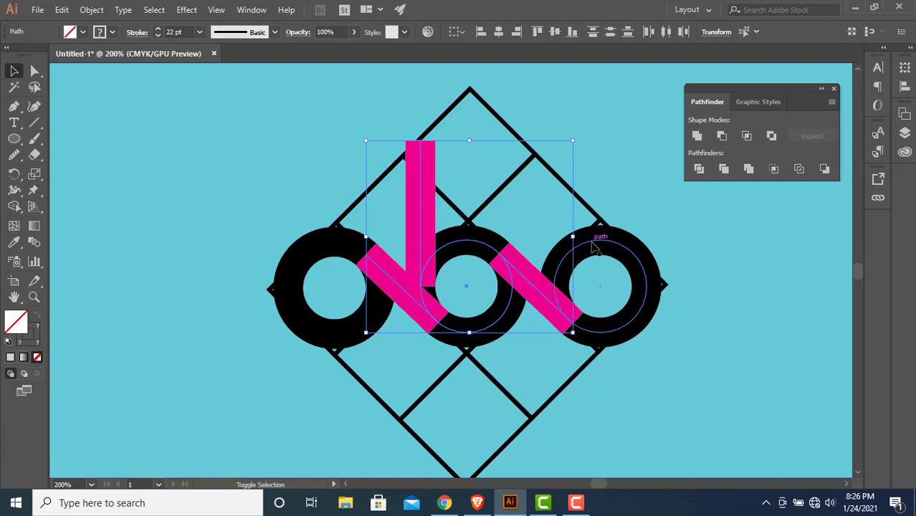
pyautogui.keyDown('shift'); pyautogui.click(594, 247); pyautogui.keyUp('shift')
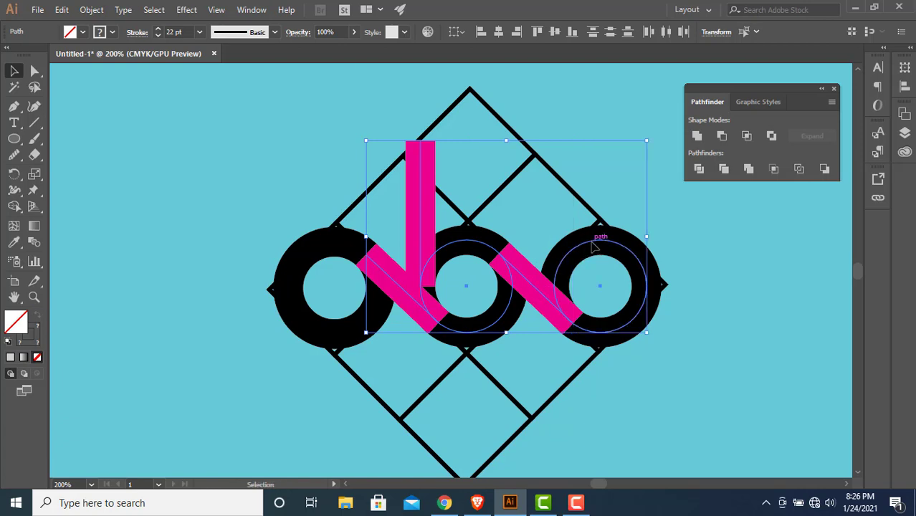
pyautogui.keyDown('shift'); pyautogui.click(344, 248); pyautogui.keyUp('shift')
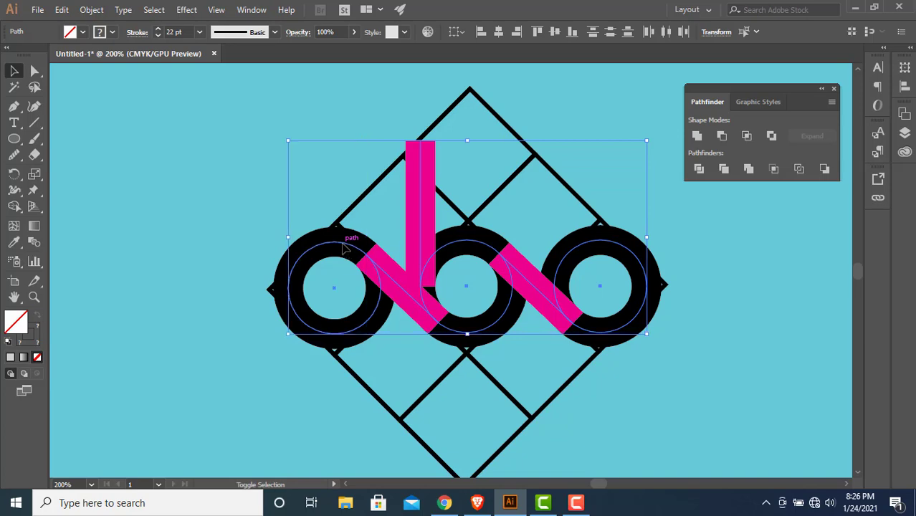
# Expand the selected rings and bars with Object > Expand, keeping Fill and Stroke
pyautogui.click(91, 10)
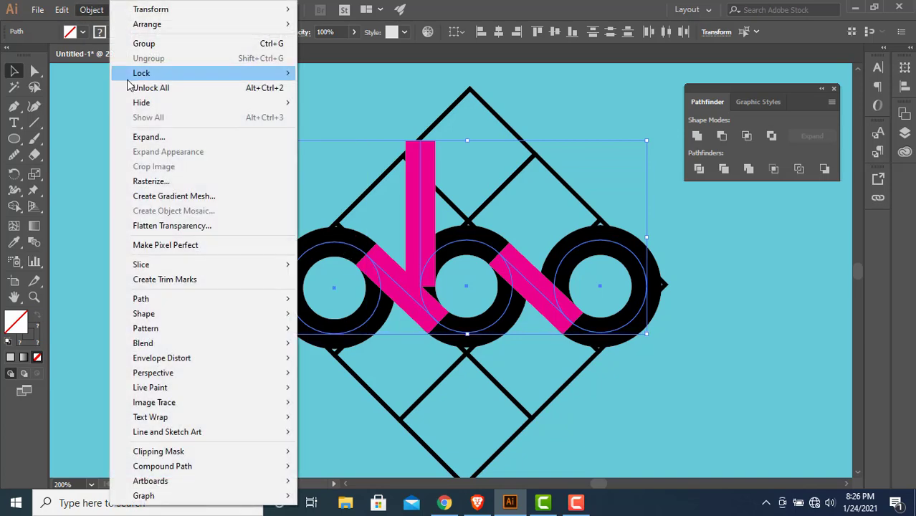
pyautogui.click(143, 139)
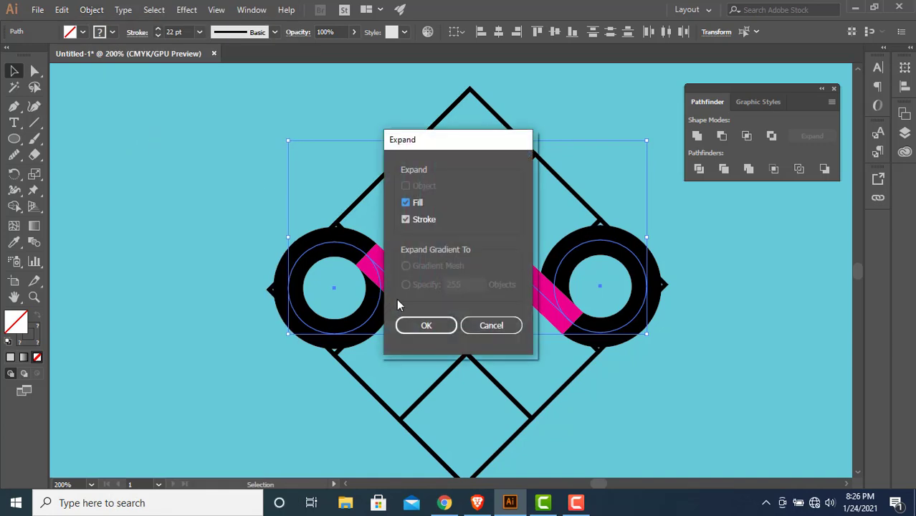
pyautogui.click(427, 326)
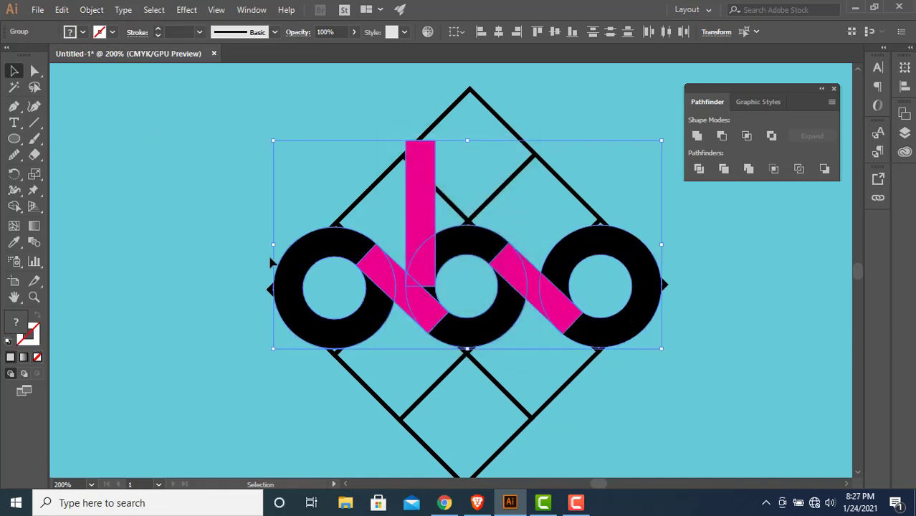
# Reselect the three expanded rings, both diagonals and the stem, and fill them White
pyautogui.click(237, 237)
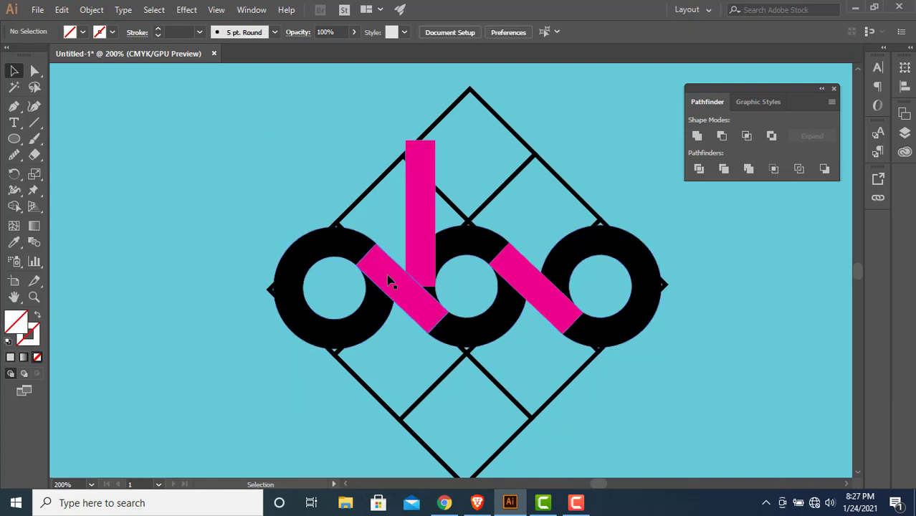
pyautogui.click(343, 254)
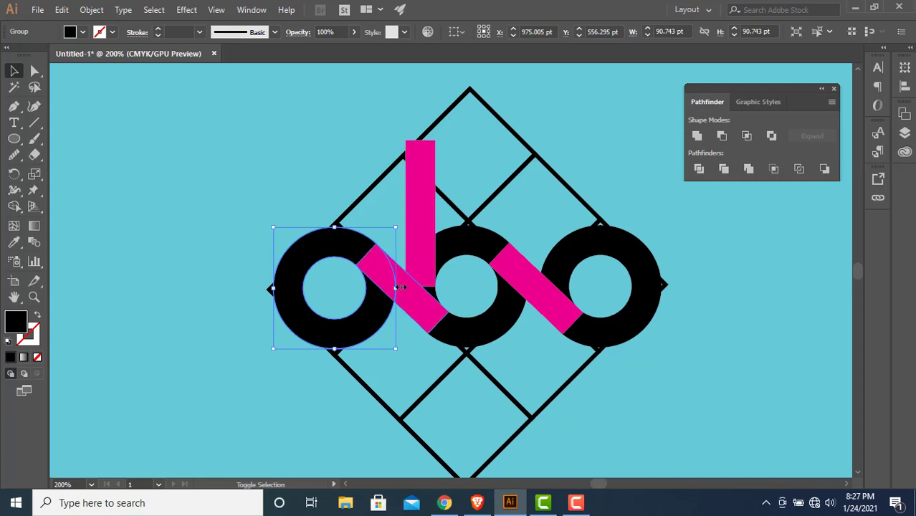
pyautogui.keyDown('shift'); pyautogui.click(415, 303); pyautogui.keyUp('shift')
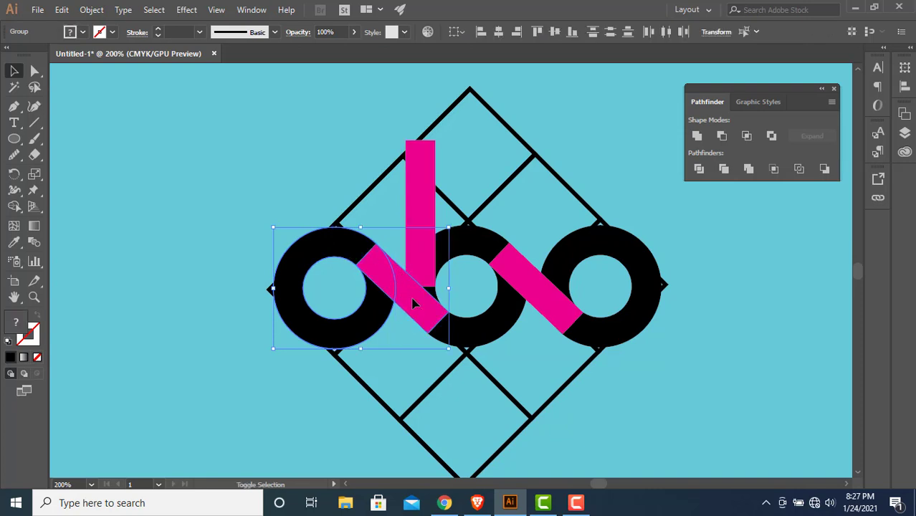
pyautogui.keyDown('shift'); pyautogui.click(422, 261); pyautogui.keyUp('shift')
pyautogui.keyDown('shift'); pyautogui.click(477, 248); pyautogui.keyUp('shift')
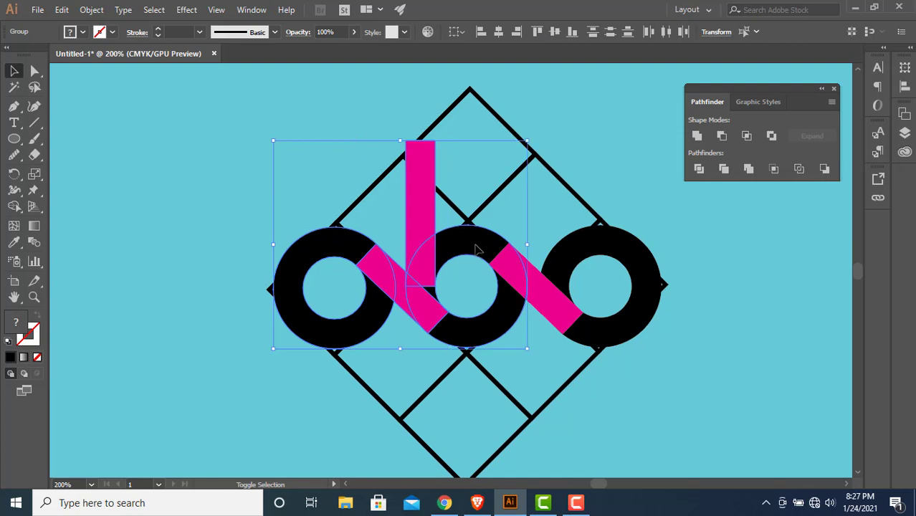
pyautogui.keyDown('shift'); pyautogui.click(552, 301); pyautogui.keyUp('shift')
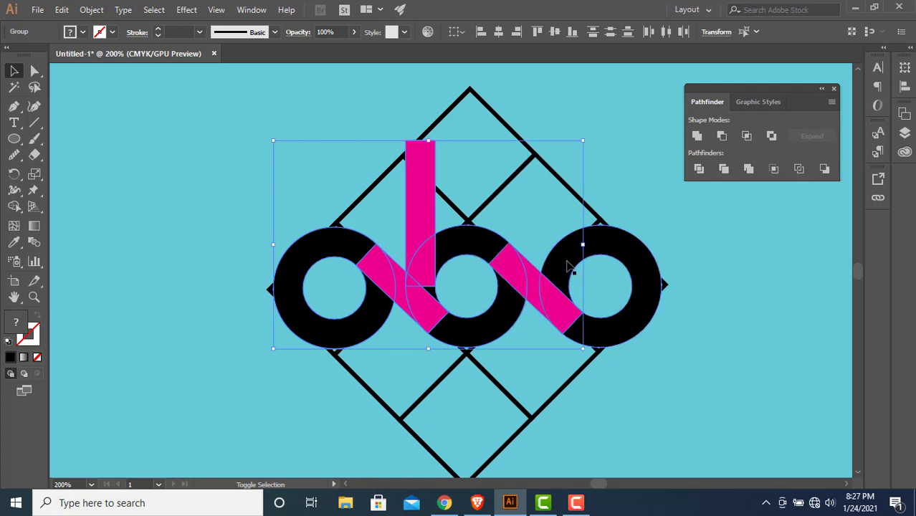
pyautogui.keyDown('shift'); pyautogui.click(566, 266); pyautogui.keyUp('shift')
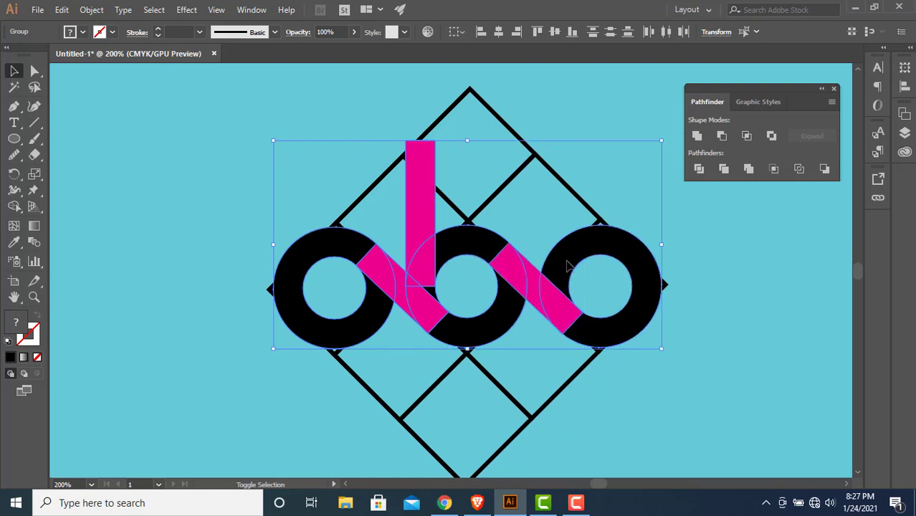
pyautogui.click(84, 33)
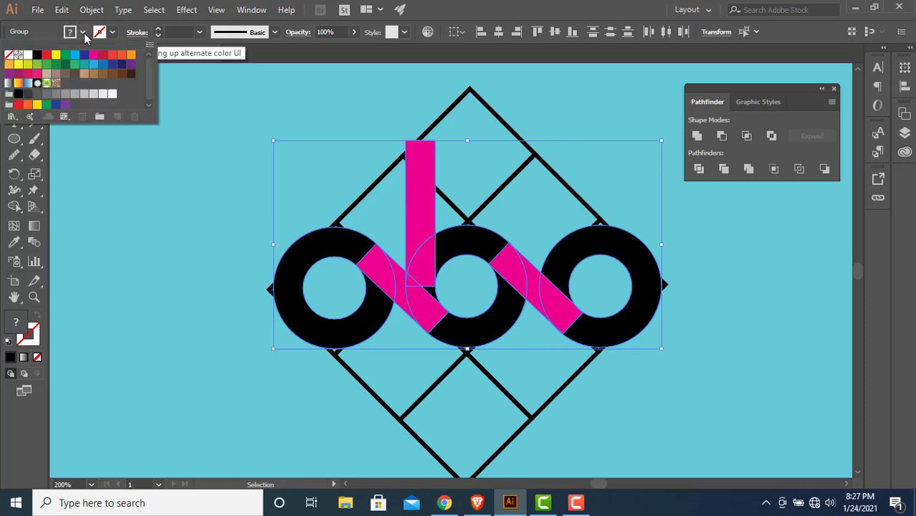
pyautogui.click(25, 58)
pyautogui.click(126, 199)
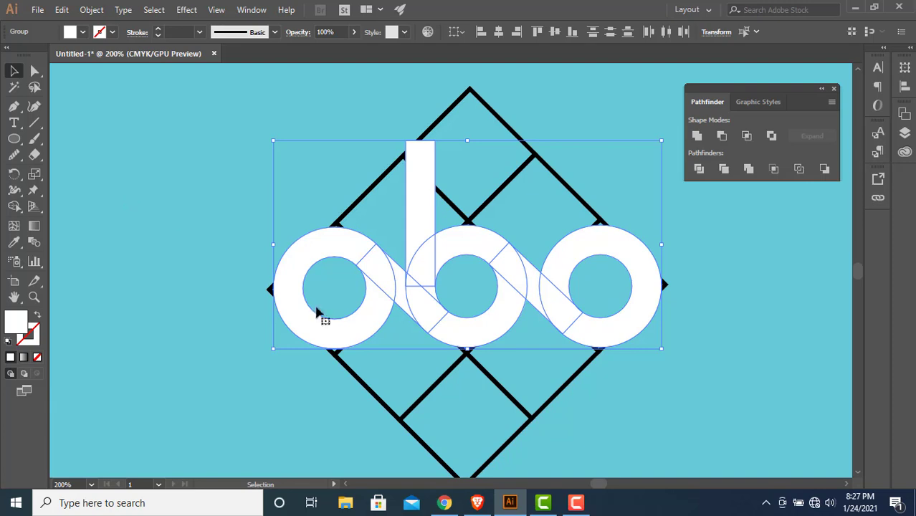
# Fill the left diagonal connector piece with black
pyautogui.click(345, 406)
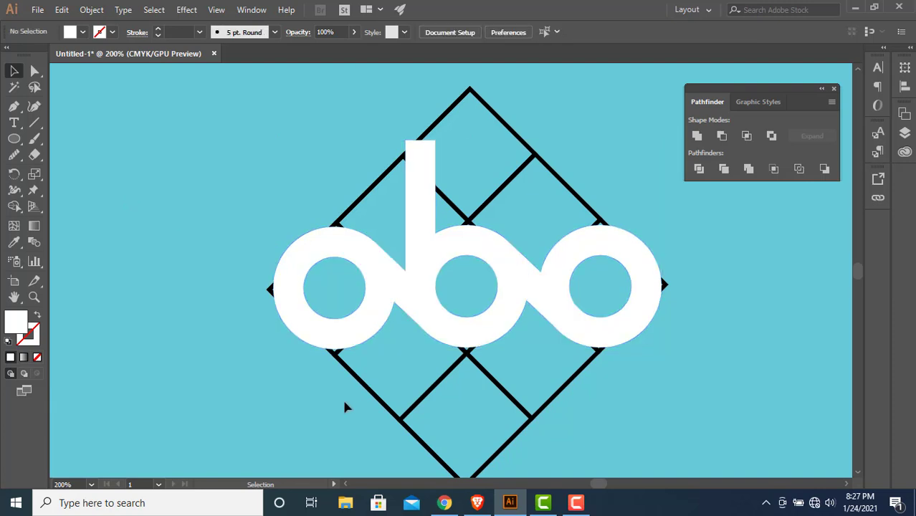
pyautogui.click(409, 300)
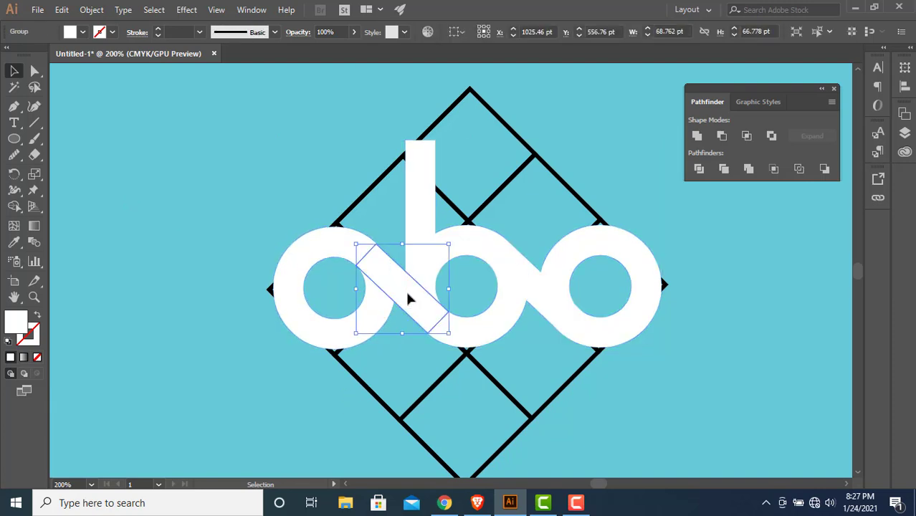
pyautogui.press('ctrl')
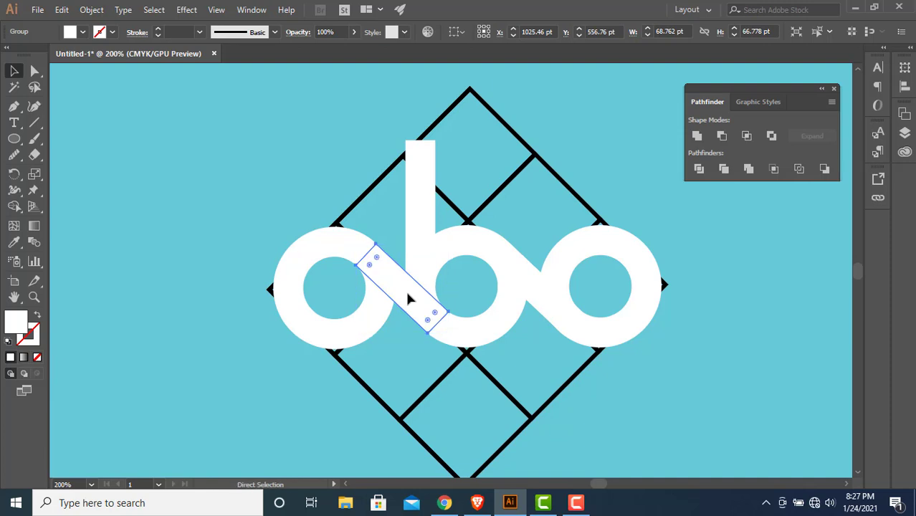
pyautogui.press('ctrl')
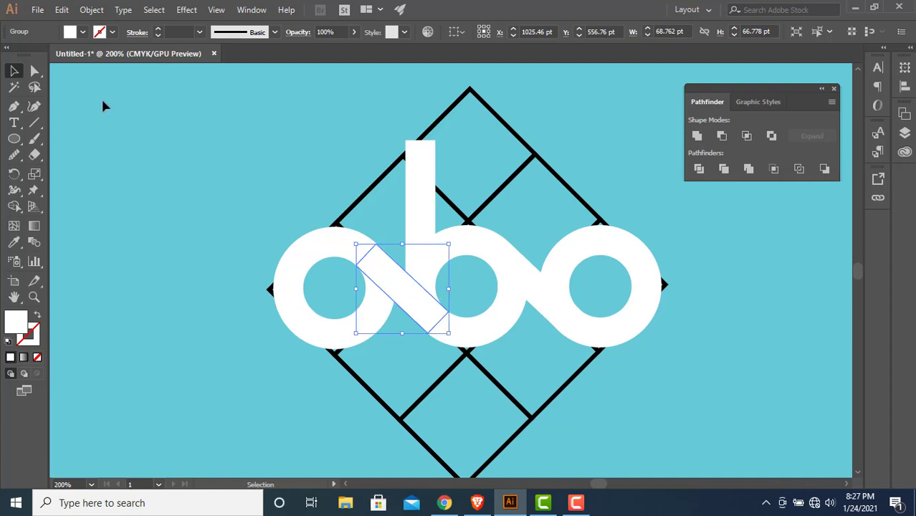
pyautogui.click(82, 32)
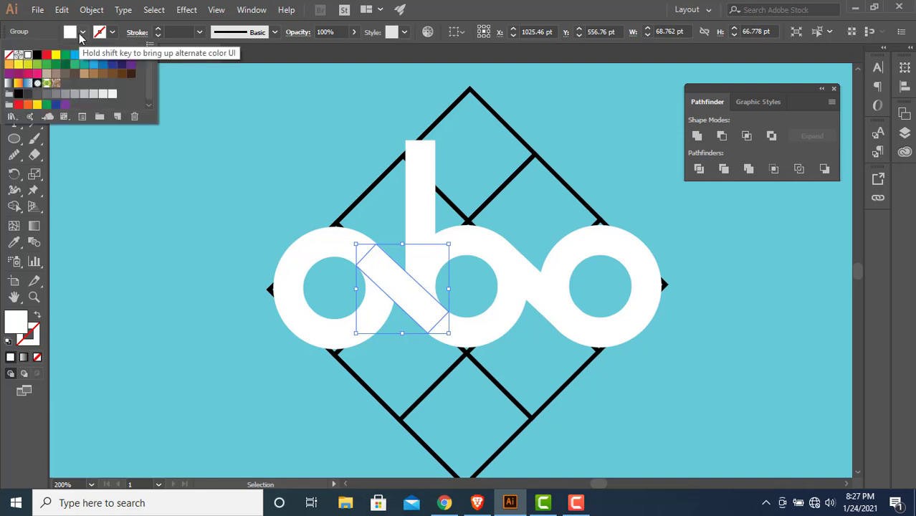
pyautogui.click(18, 97)
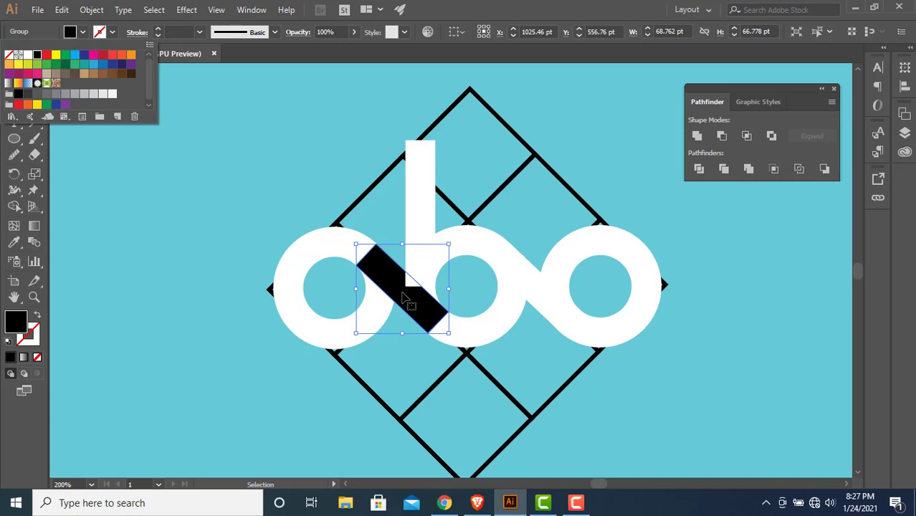
pyautogui.click(402, 296)
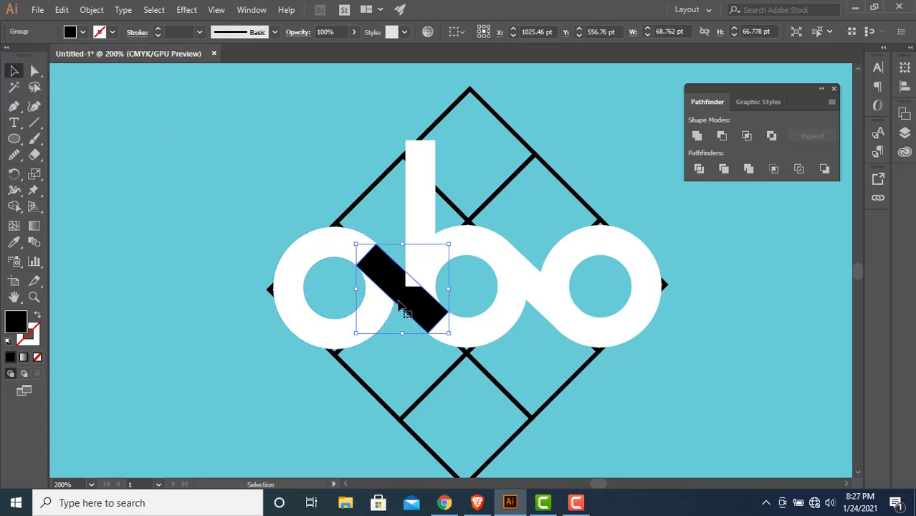
# Move the black bar down-left over the left ring and drag a copy up-right near the middle ring
pyautogui.moveTo(406, 307); pyautogui.dragTo(383, 325)
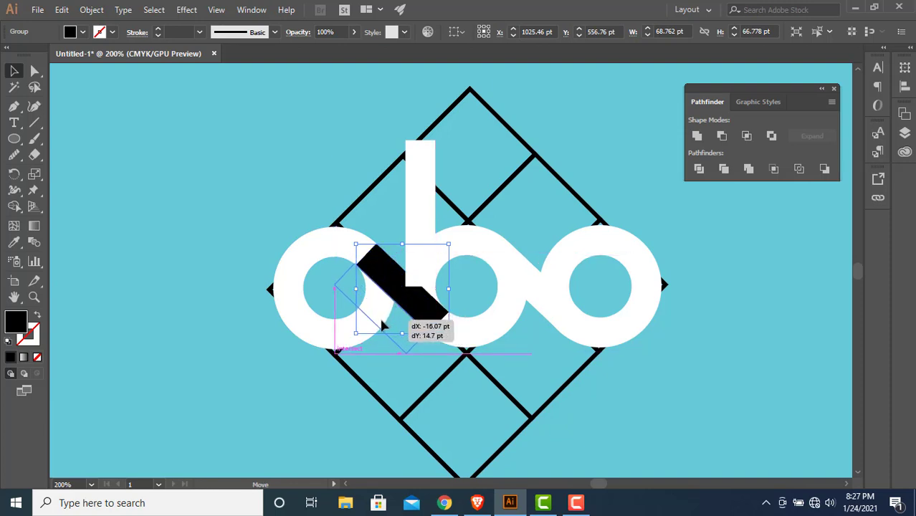
pyautogui.moveTo(382, 325); pyautogui.dragTo(383, 324)
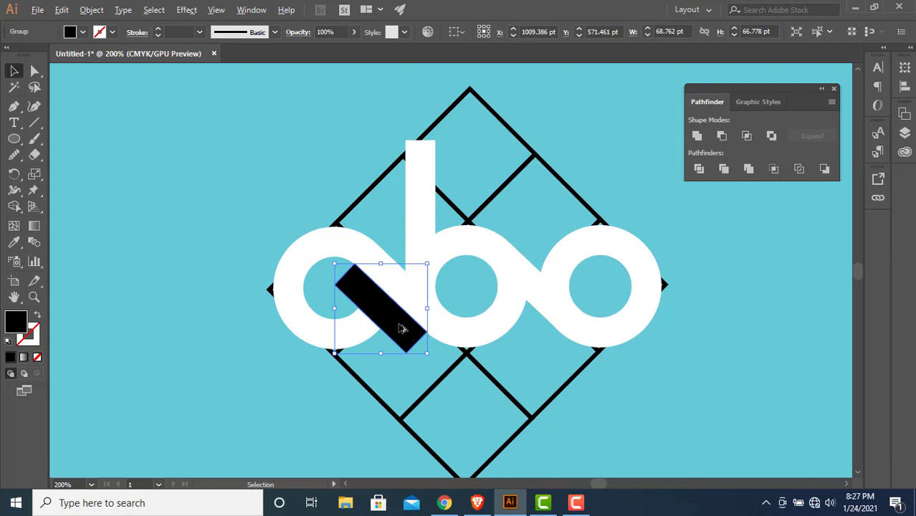
pyautogui.moveTo(402, 329); pyautogui.dragTo(439, 285)
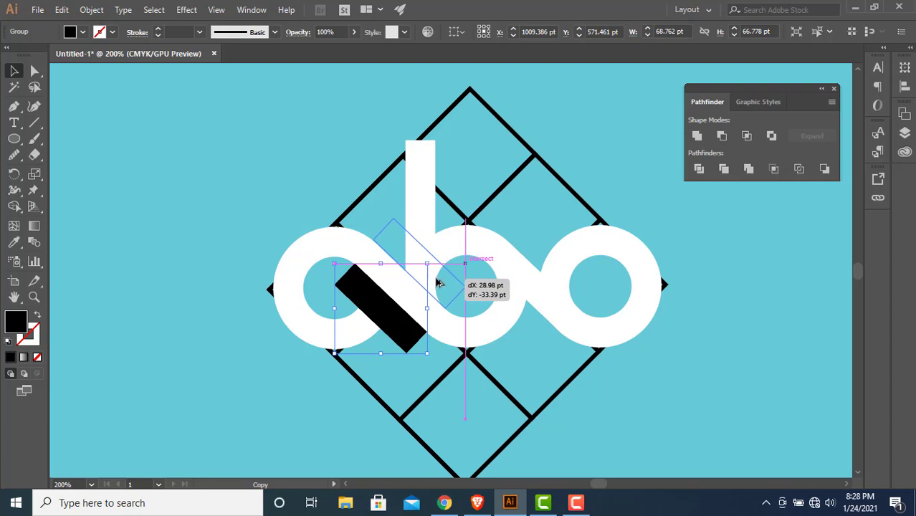
pyautogui.moveTo(439, 284); pyautogui.dragTo(439, 283)
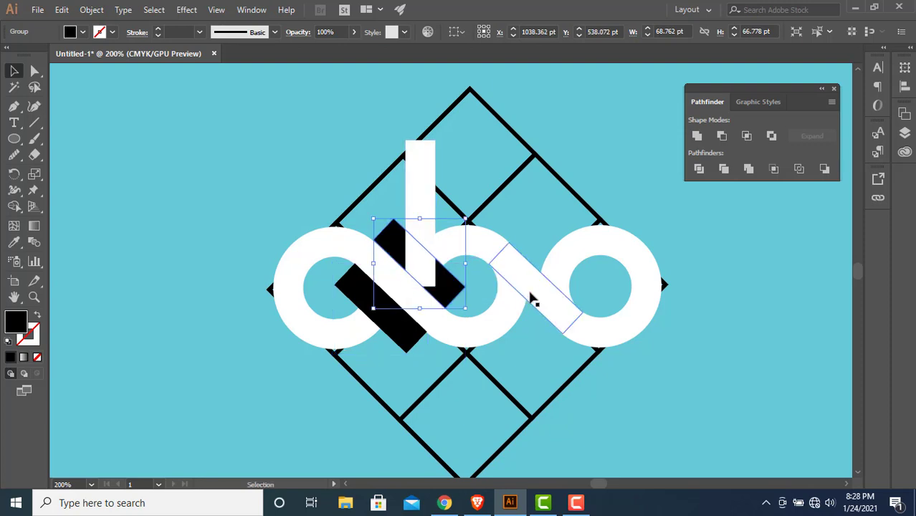
# Make the right diagonal bar black and nudge it about 16 pt up and right
pyautogui.click(532, 299)
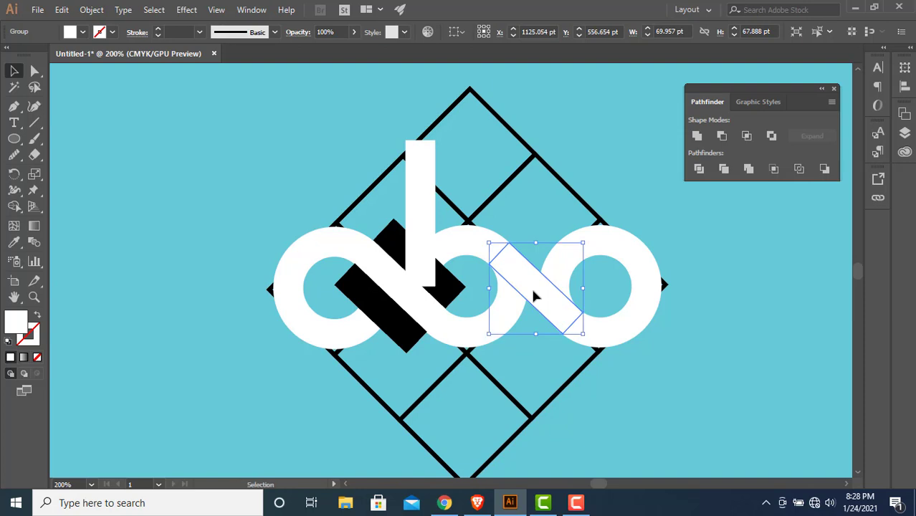
pyautogui.click(83, 33)
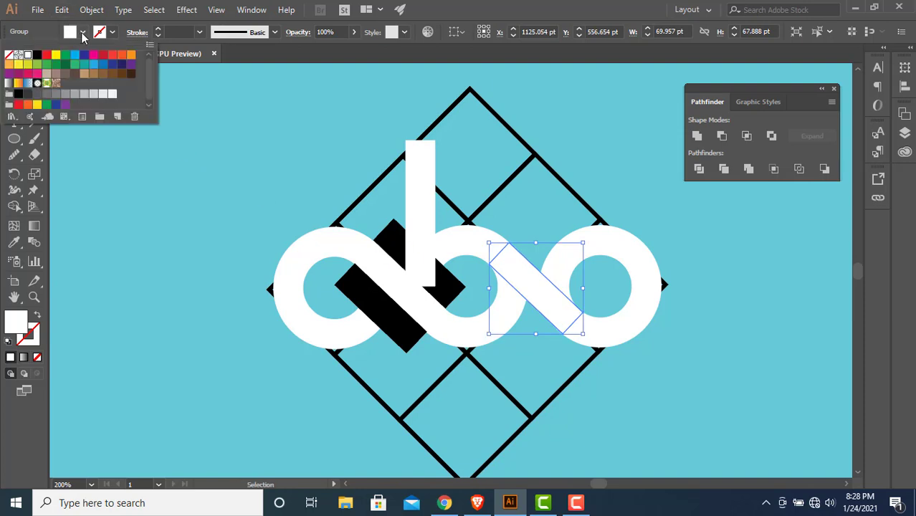
pyautogui.click(18, 94)
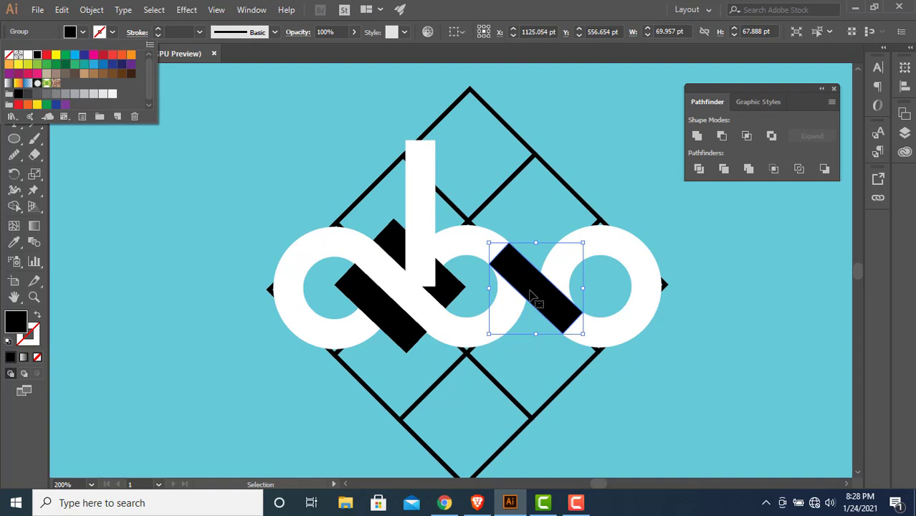
pyautogui.click(533, 298)
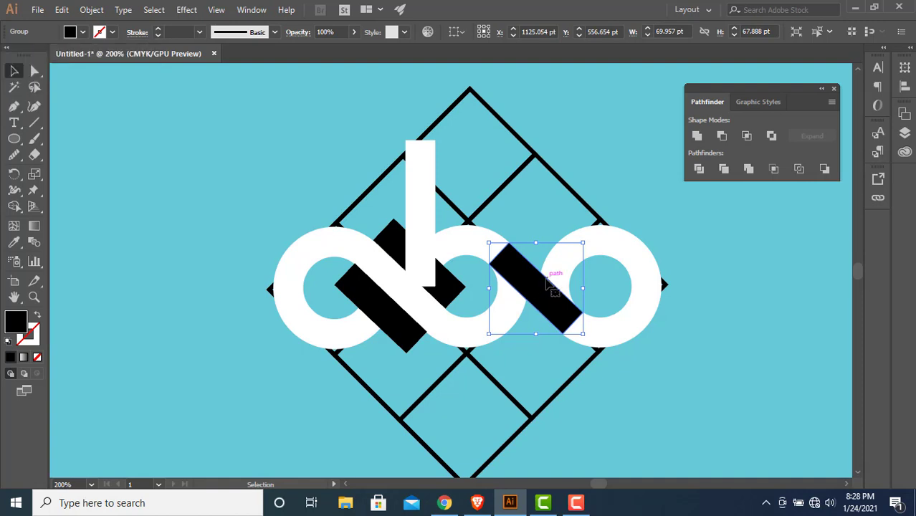
pyautogui.moveTo(546, 279); pyautogui.dragTo(557, 270)
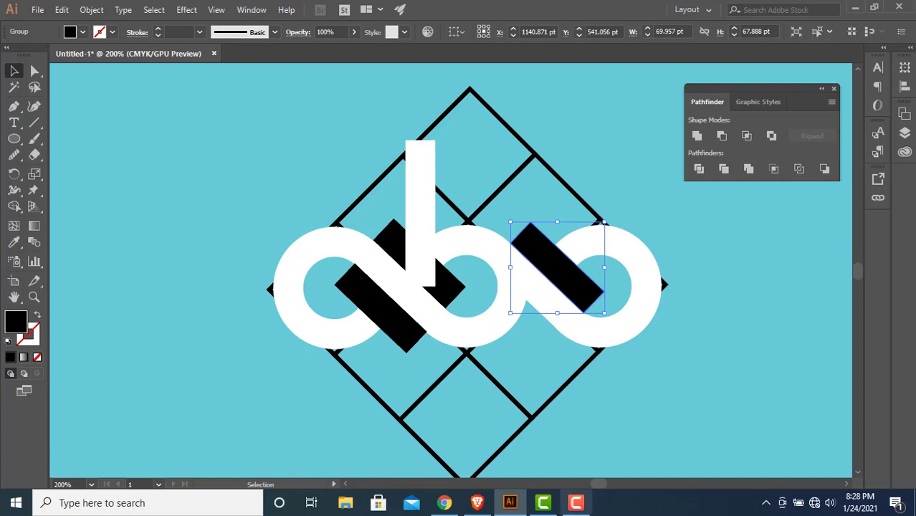
pyautogui.click(575, 502)
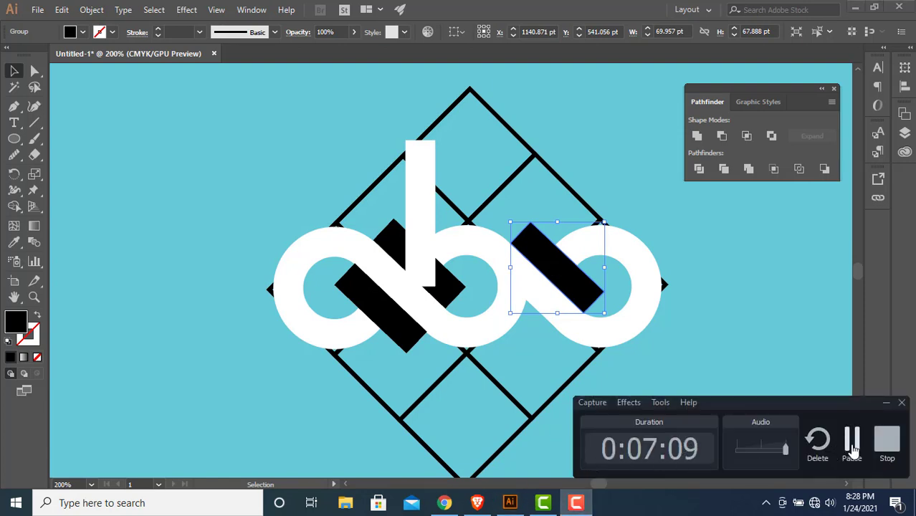
pyautogui.click(852, 444)
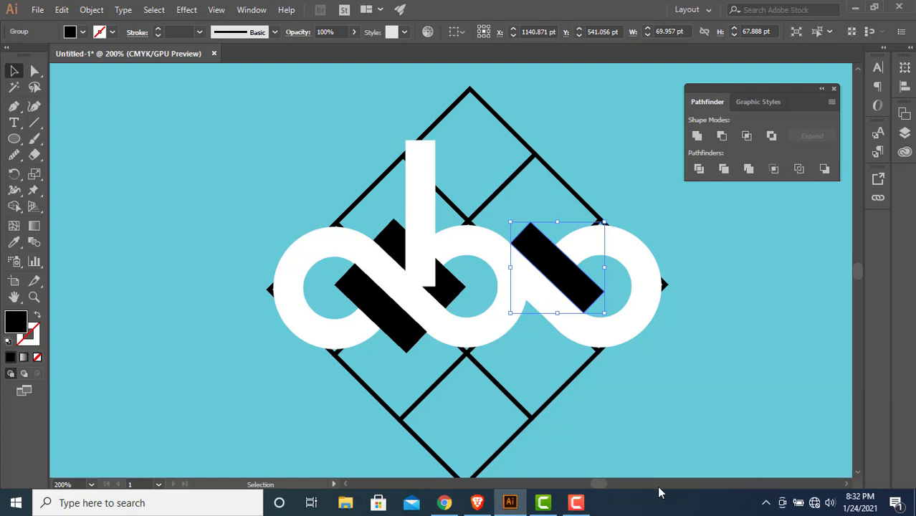
# Unite the three white rings, both white connectors and the b stem, excluding the black bar
pyautogui.click(583, 507)
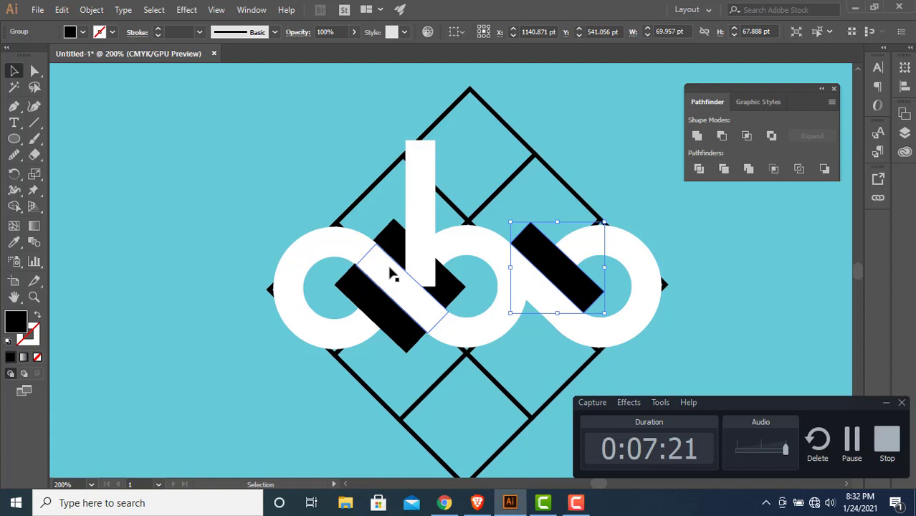
pyautogui.click(324, 252)
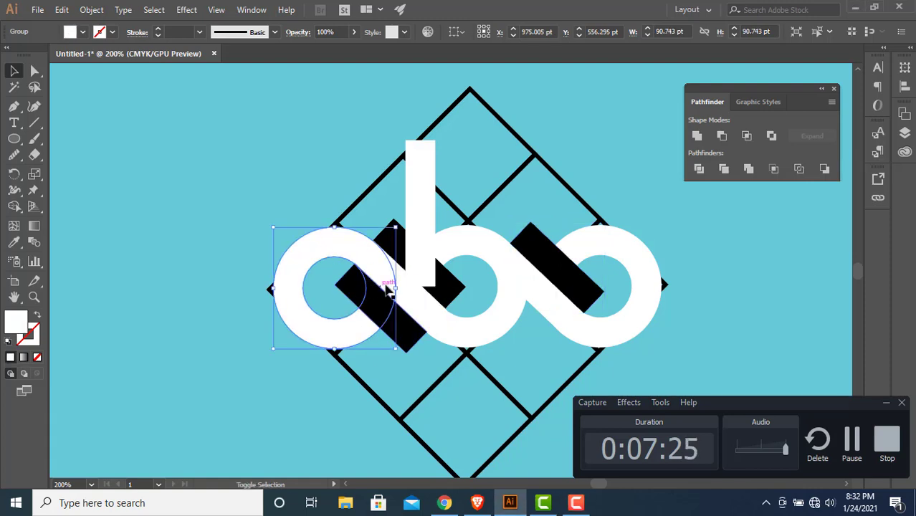
pyautogui.keyDown('shift'); pyautogui.click(416, 308); pyautogui.keyUp('shift')
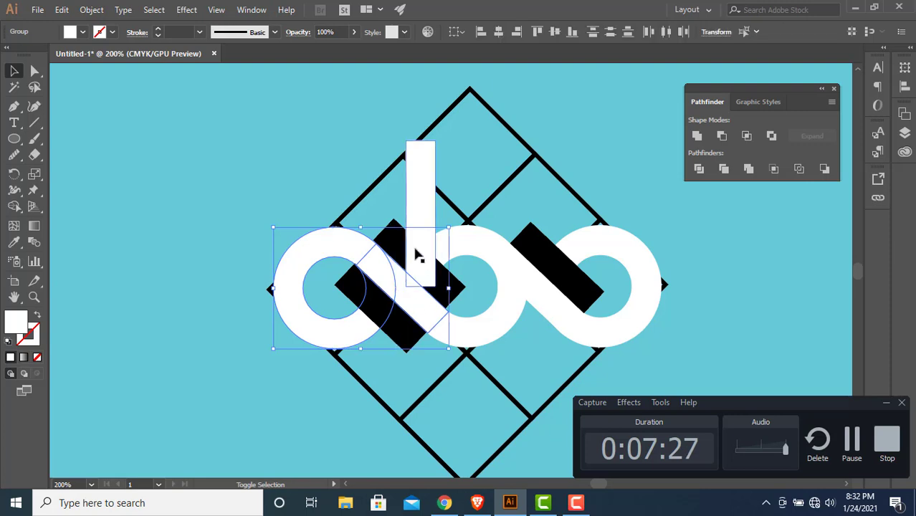
pyautogui.keyDown('shift'); pyautogui.click(415, 254); pyautogui.keyUp('shift')
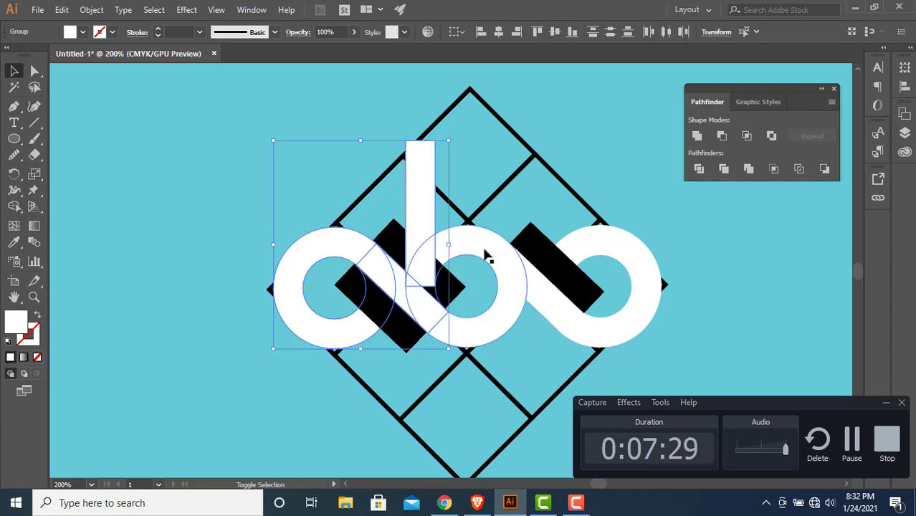
pyautogui.keyDown('shift'); pyautogui.click(482, 256); pyautogui.keyUp('shift')
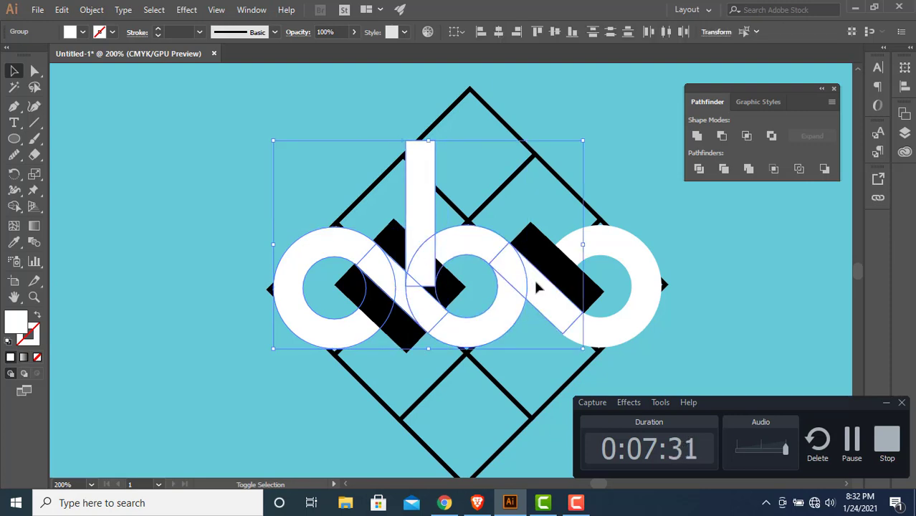
pyautogui.keyDown('shift'); pyautogui.click(554, 270); pyautogui.keyUp('shift')
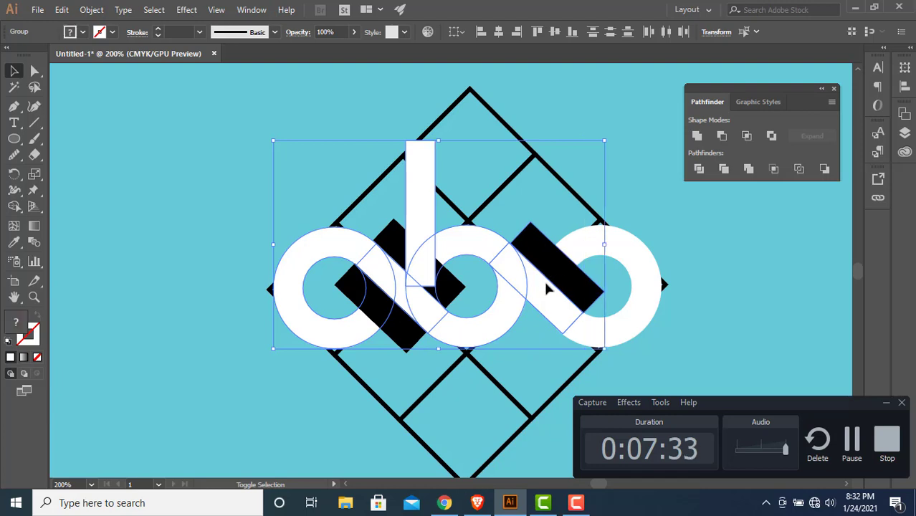
pyautogui.keyDown('shift'); pyautogui.click(563, 274); pyautogui.keyUp('shift')
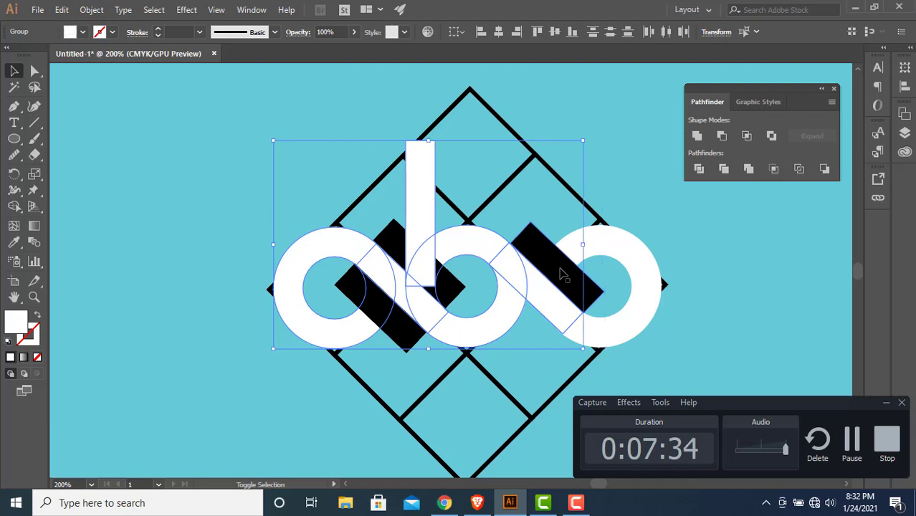
pyautogui.keyDown('shift'); pyautogui.click(631, 318); pyautogui.keyUp('shift')
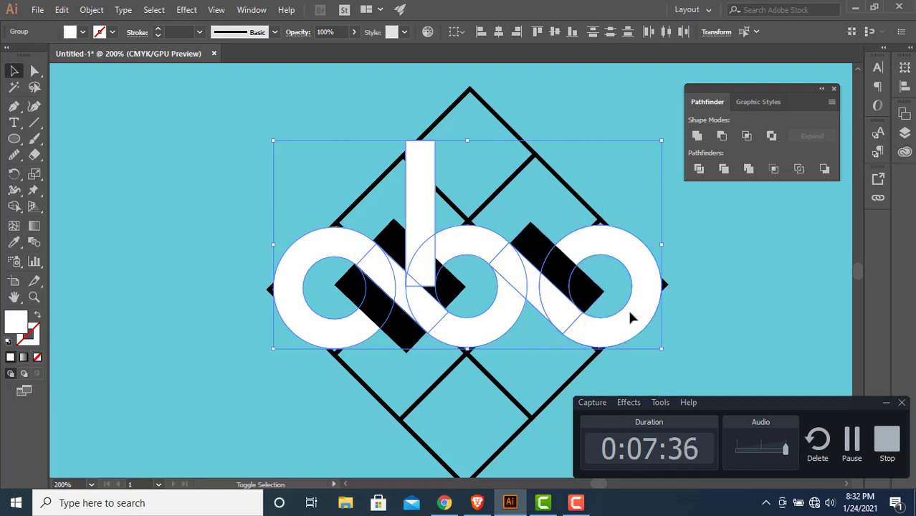
pyautogui.click(698, 138)
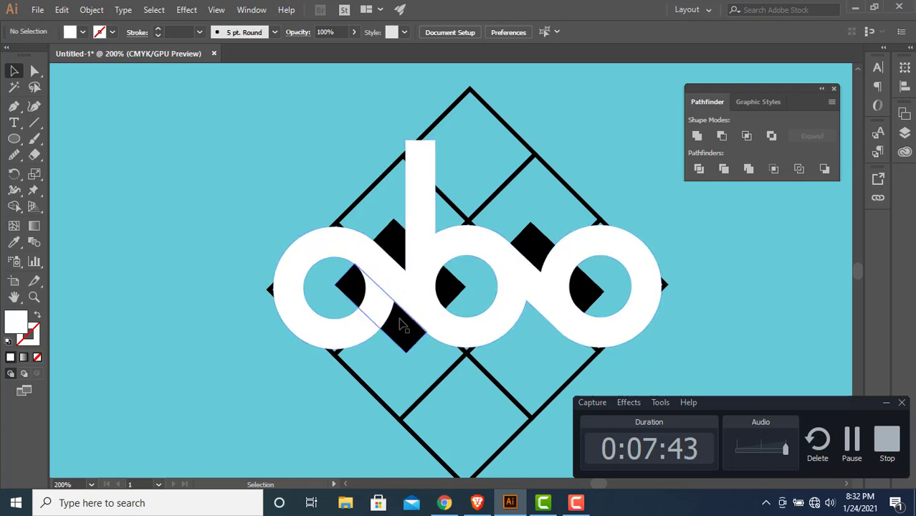
# Bring the lower-left black bar, then the upper and right black bars, to the front
pyautogui.click(401, 328)
pyautogui.rightClick(402, 328)
pyautogui.moveTo(439, 254)
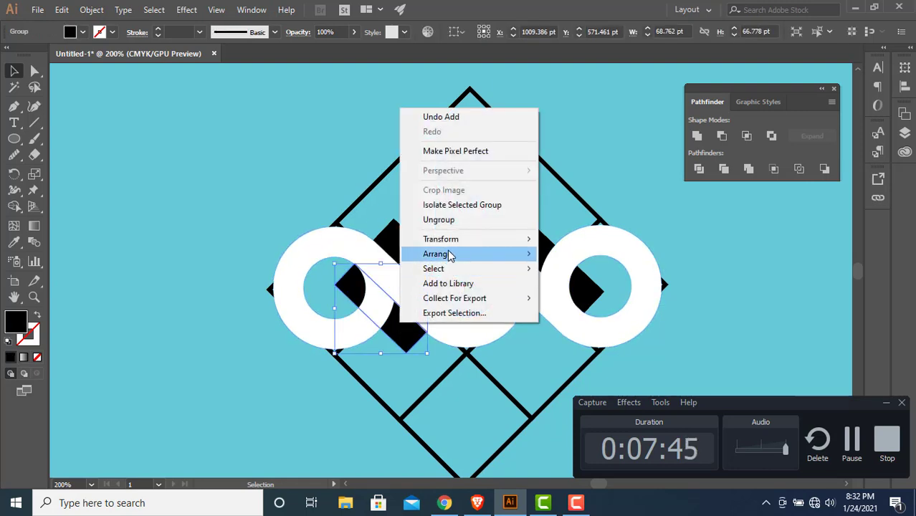
pyautogui.click(570, 254)
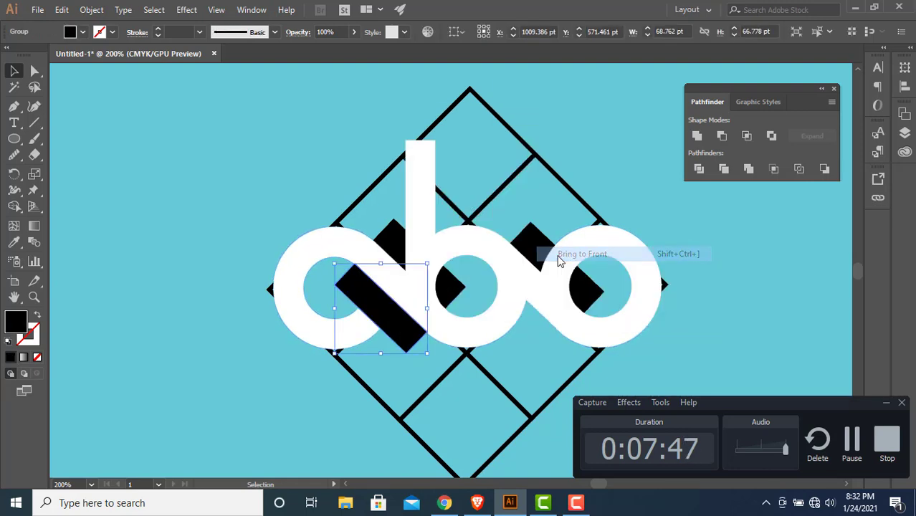
pyautogui.click(391, 248)
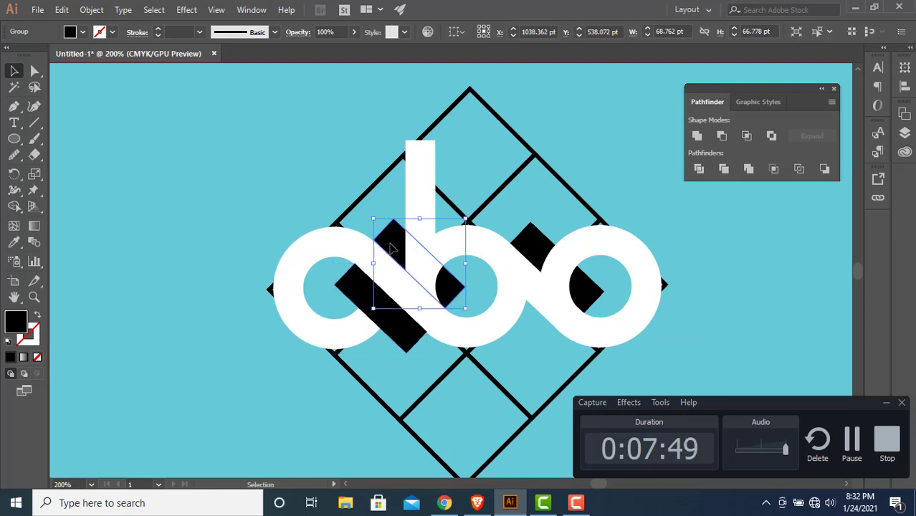
pyautogui.keyDown('shift'); pyautogui.click(534, 242); pyautogui.keyUp('shift')
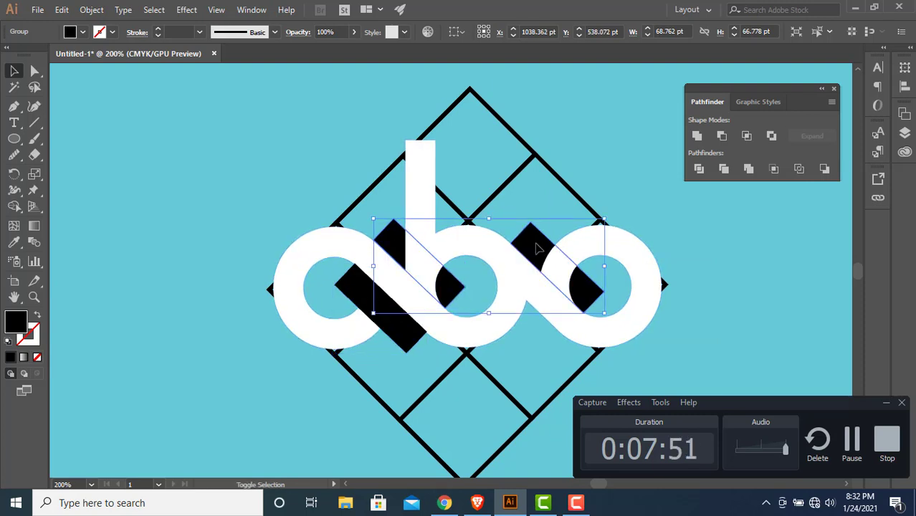
pyautogui.rightClick(539, 251)
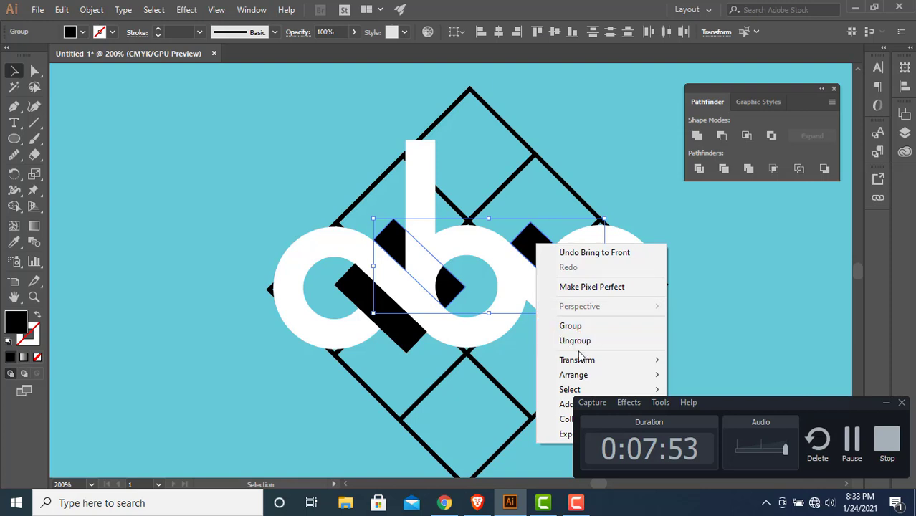
pyautogui.moveTo(574, 375)
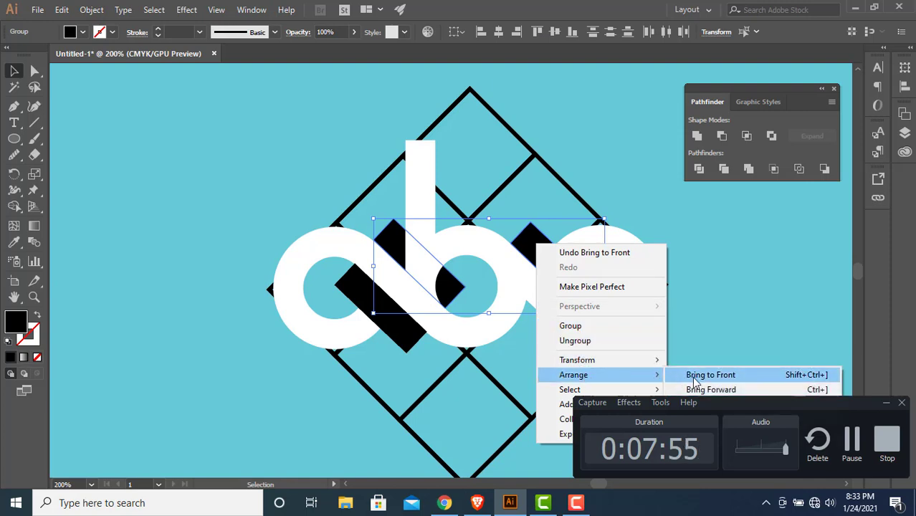
pyautogui.click(696, 376)
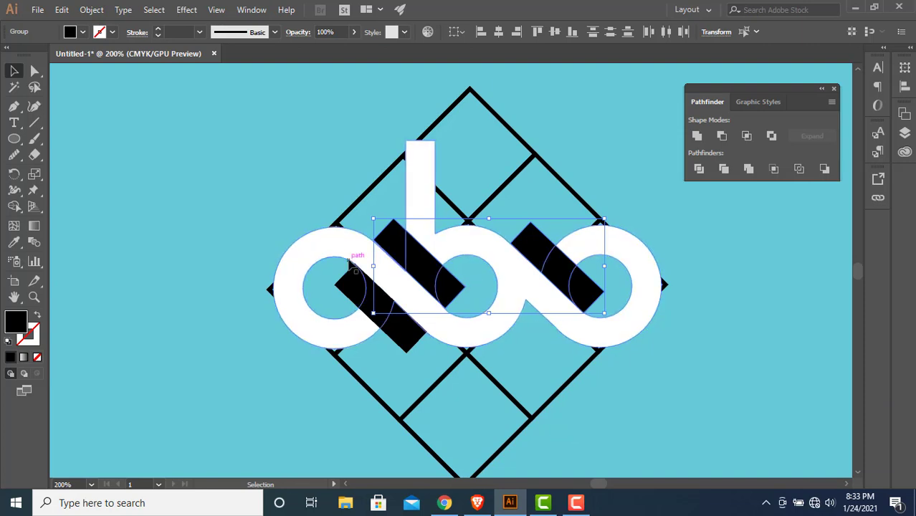
# Subtract the lower-left and left black bars from the white lettermark with Minus Front
pyautogui.click(350, 263)
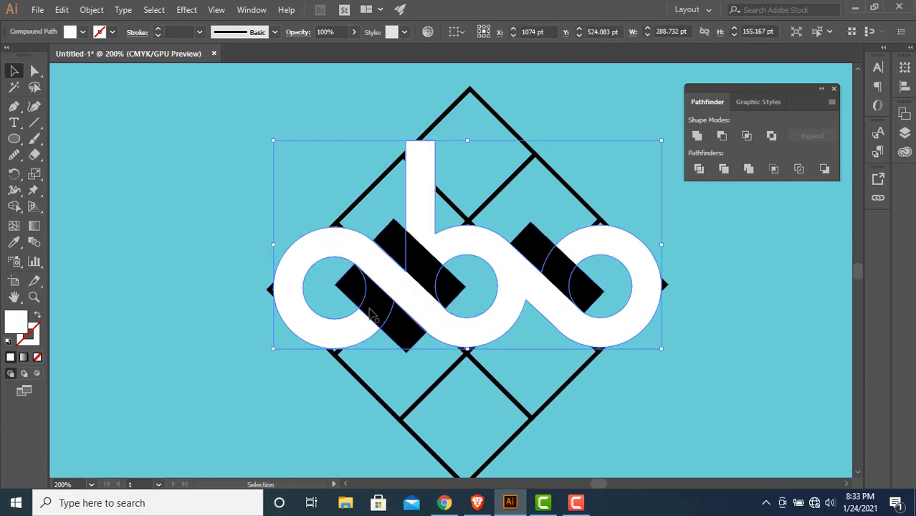
pyautogui.click(371, 314)
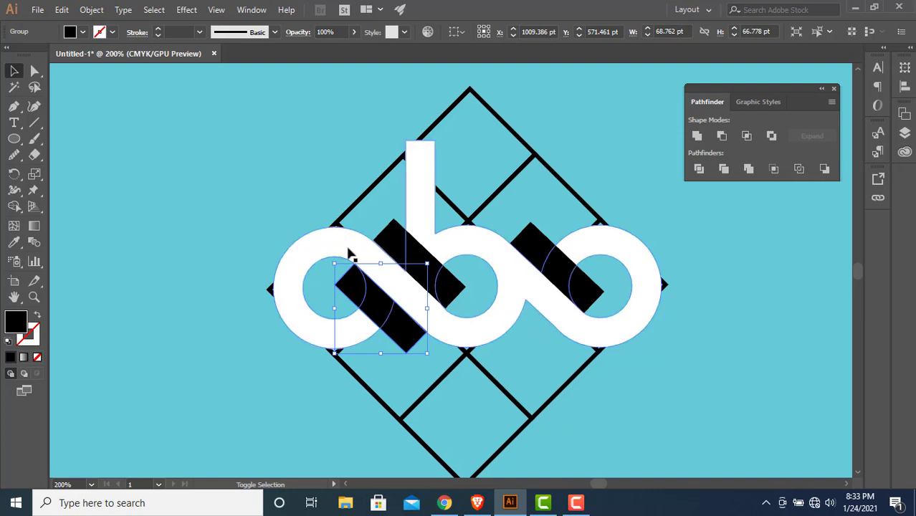
pyautogui.keyDown('shift'); pyautogui.click(350, 252); pyautogui.keyUp('shift')
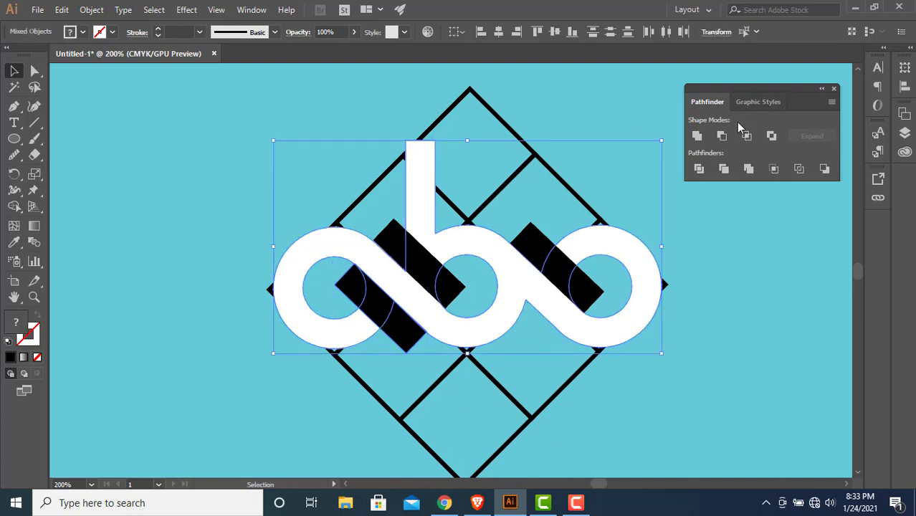
pyautogui.click(725, 136)
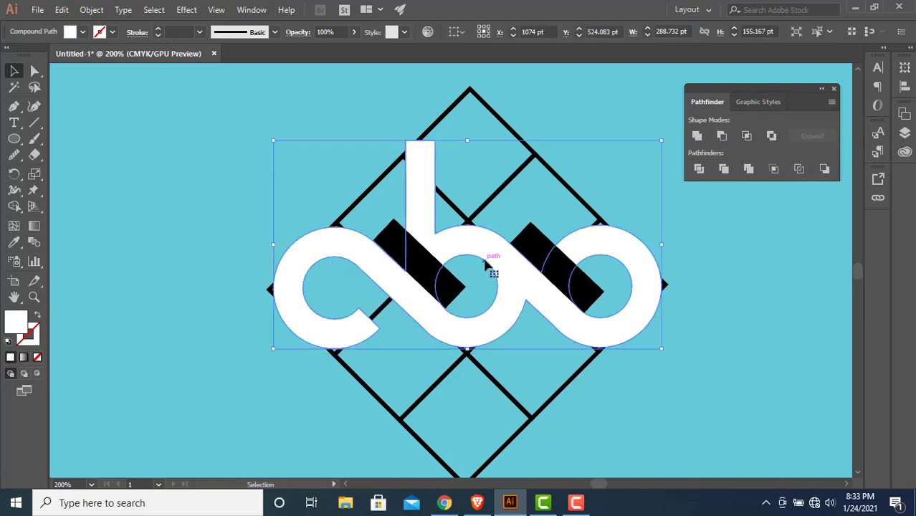
pyautogui.click(425, 269)
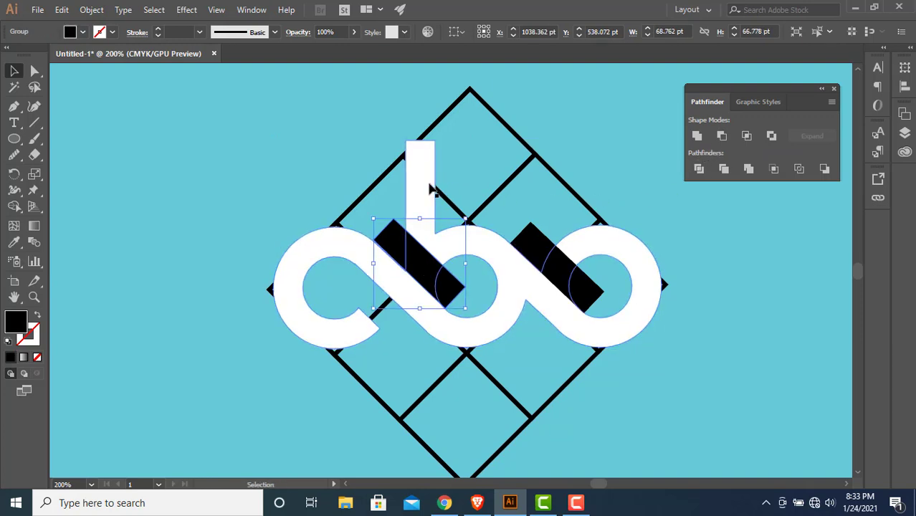
pyautogui.click(431, 189)
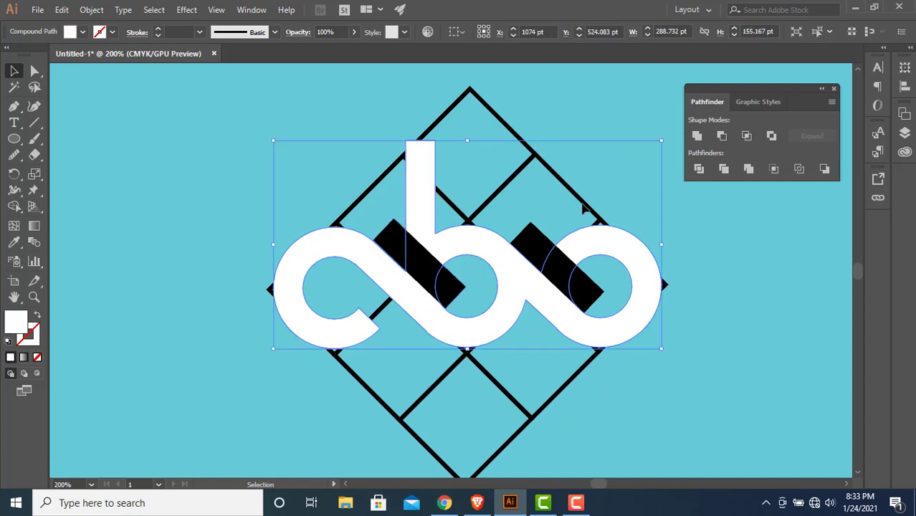
pyautogui.click(419, 262)
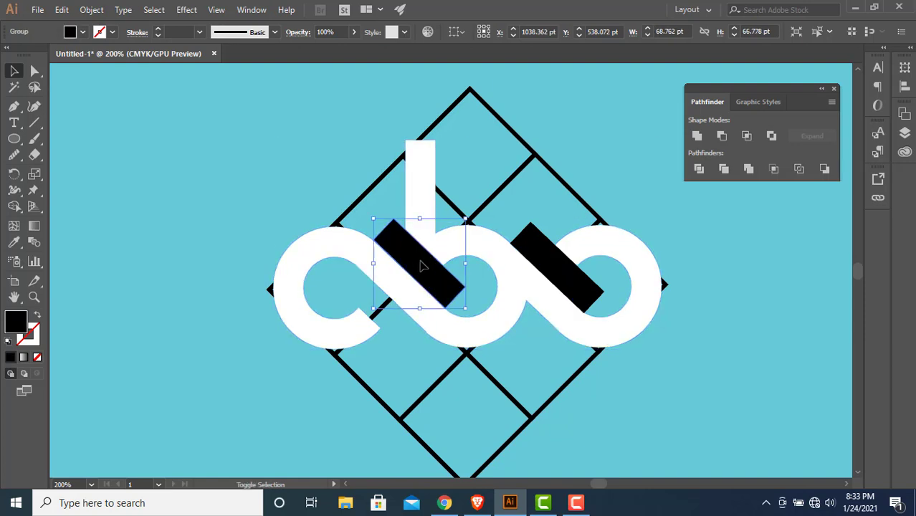
pyautogui.keyDown('shift'); pyautogui.click(423, 198); pyautogui.keyUp('shift')
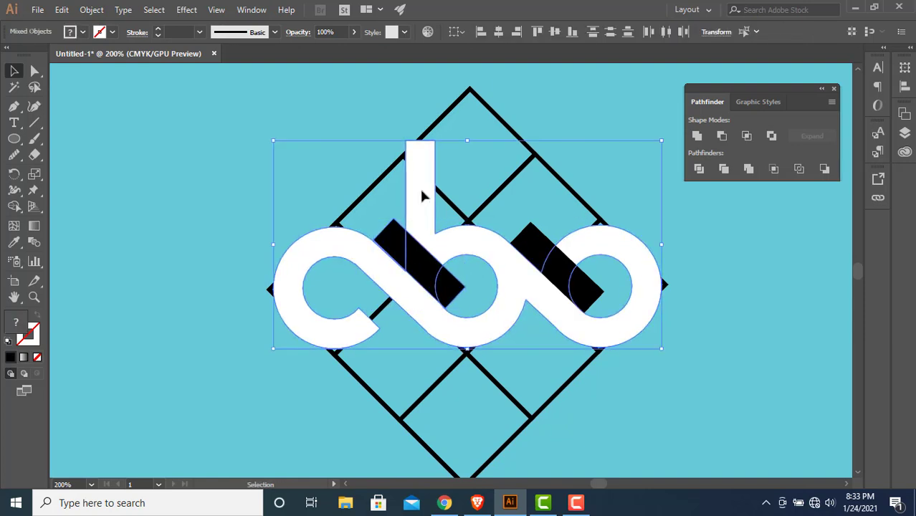
pyautogui.click(723, 138)
# Cut the right black bar out of the white shape with Minus Front
pyautogui.click(755, 322)
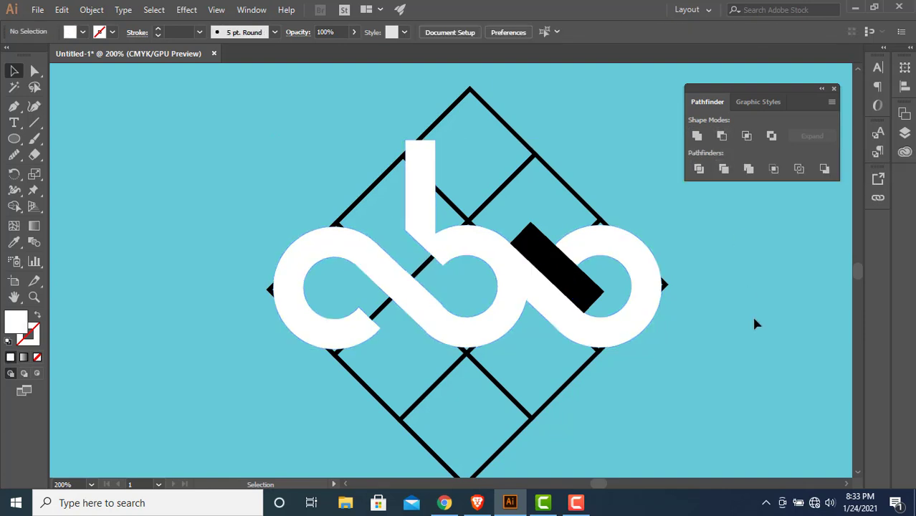
pyautogui.click(566, 277)
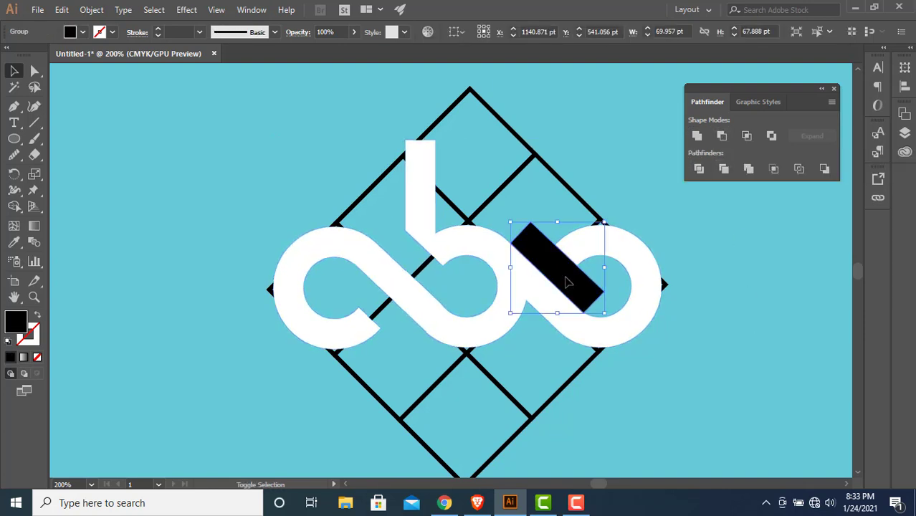
pyautogui.keyDown('shift'); pyautogui.click(589, 258); pyautogui.keyUp('shift')
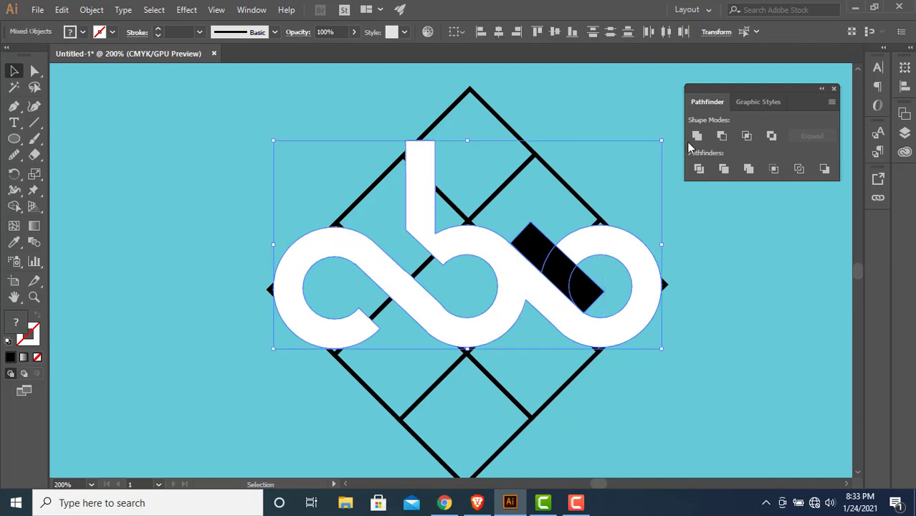
pyautogui.click(723, 138)
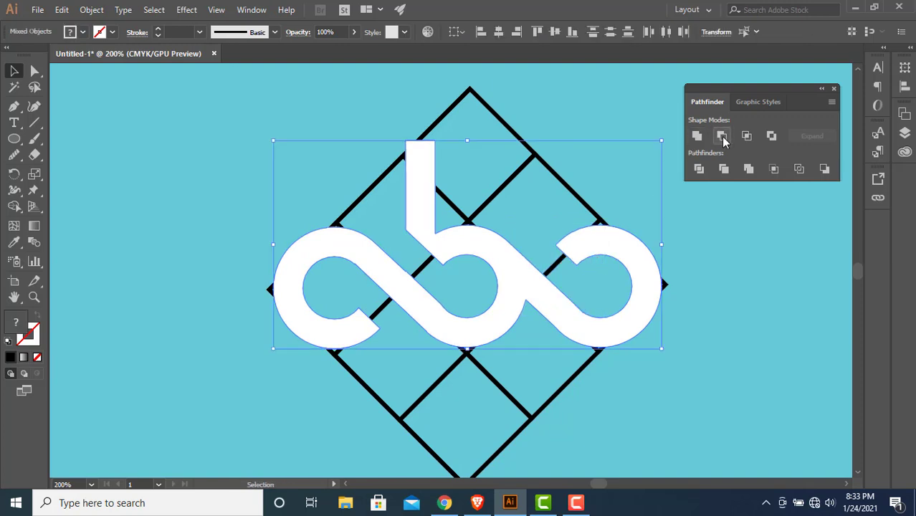
pyautogui.click(788, 351)
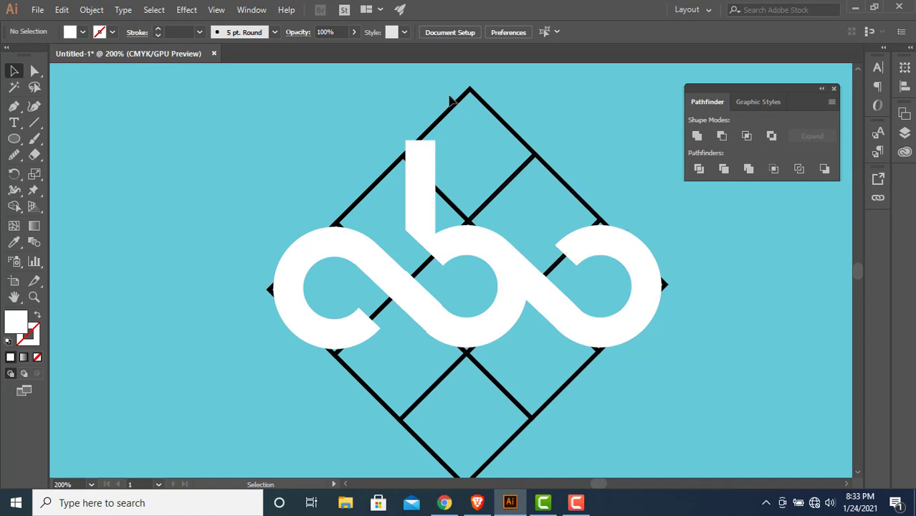
# Delete the upper-right, lower and upper diamond grid paths
pyautogui.click(555, 178)
pyautogui.press('Delete')
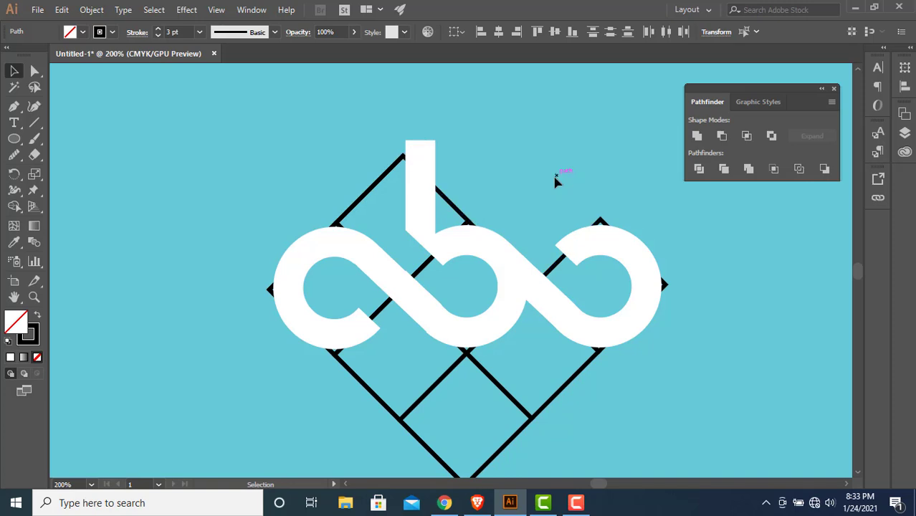
pyautogui.moveTo(608, 437); pyautogui.dragTo(407, 415)
pyautogui.press('Delete')
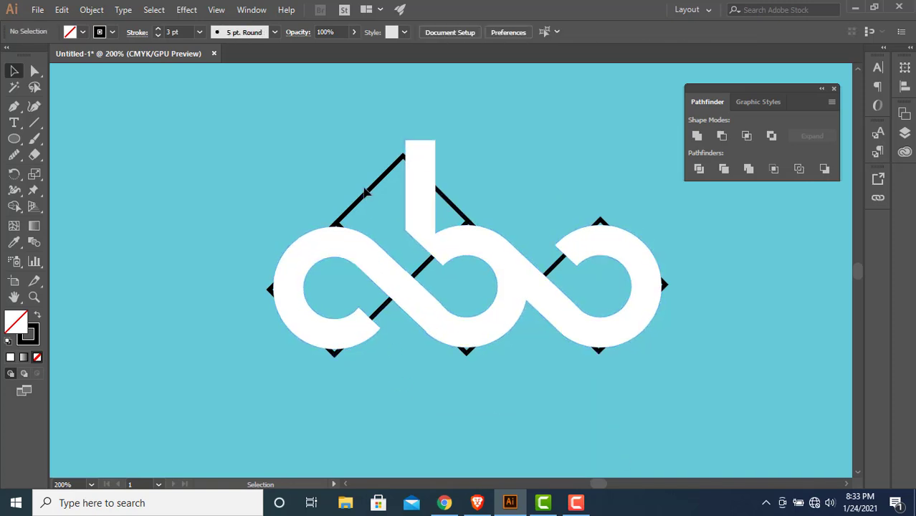
pyautogui.click(370, 208)
pyautogui.press('Delete')
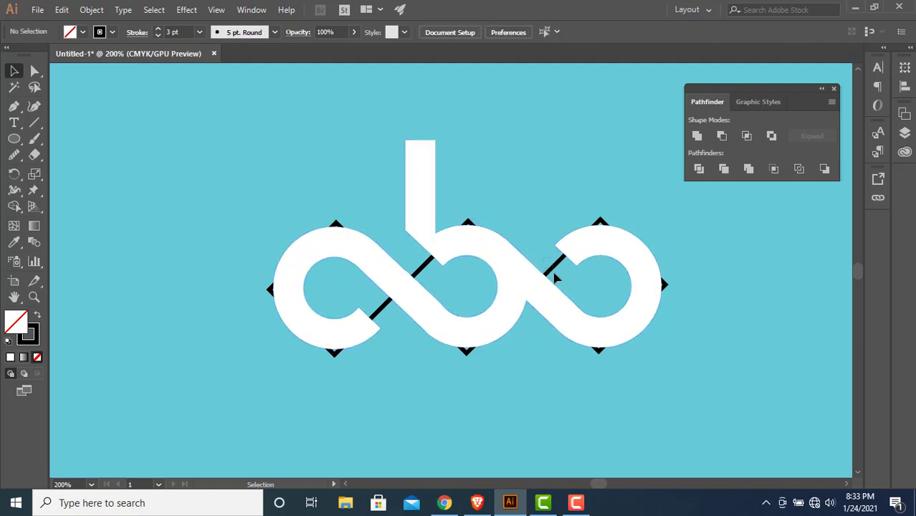
# Delete the diamonds around the right, middle and left circles
pyautogui.click(558, 278)
pyautogui.press('Delete')
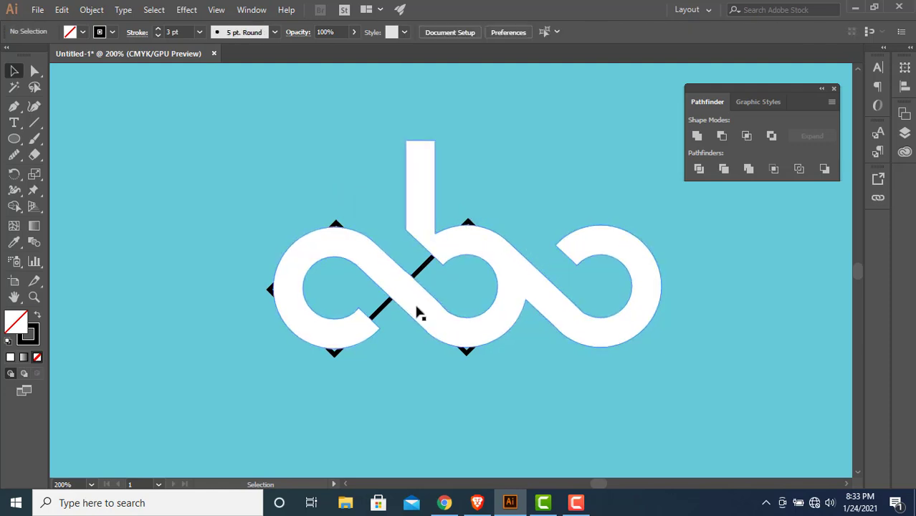
pyautogui.click(418, 268)
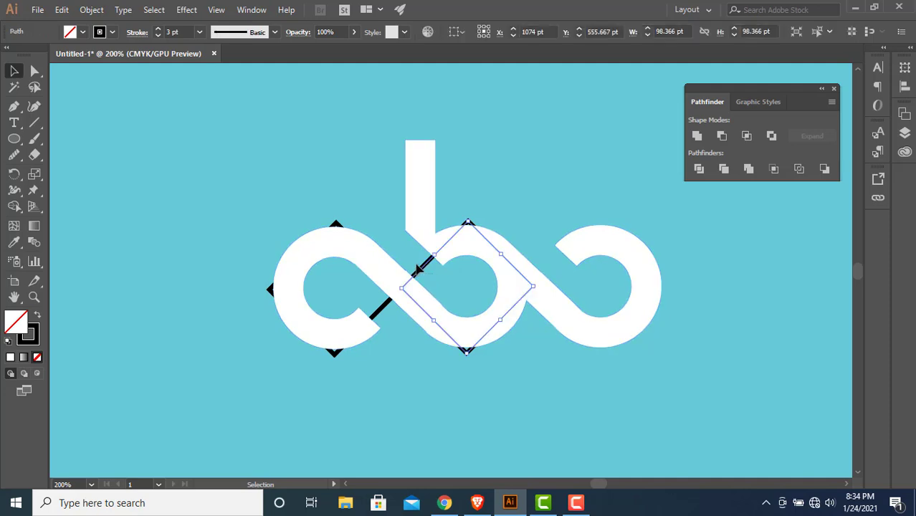
pyautogui.press('Delete')
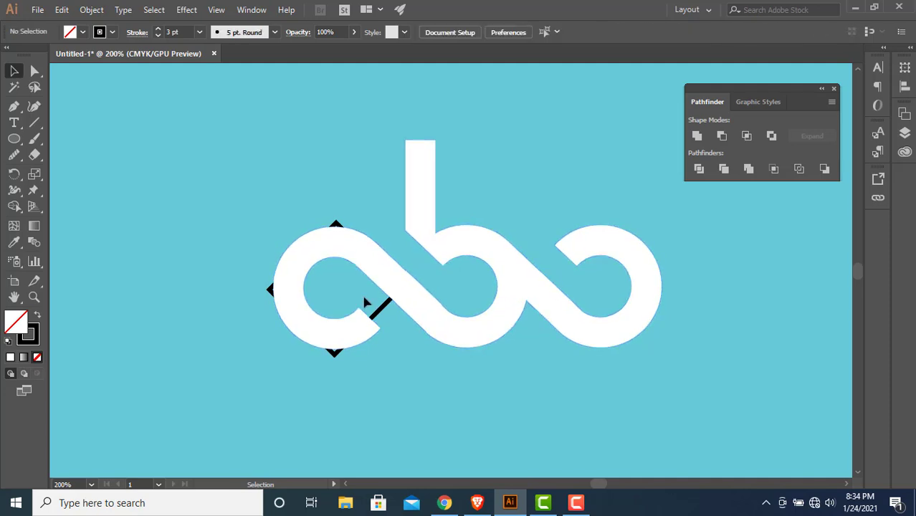
pyautogui.click(387, 313)
pyautogui.press('Delete')
pyautogui.click(33, 125)
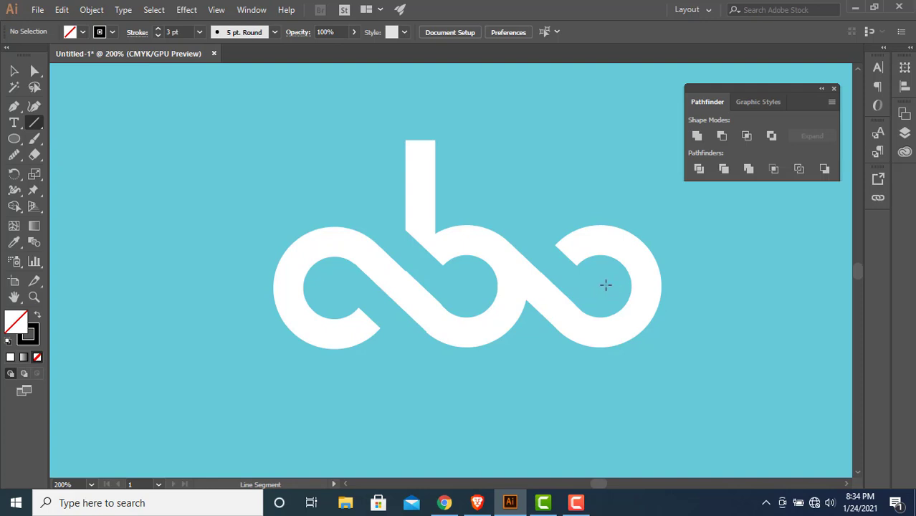
# Draw a black 3 pt line from inside the c's bowl angled up to the right
pyautogui.moveTo(606, 286); pyautogui.dragTo(680, 255)
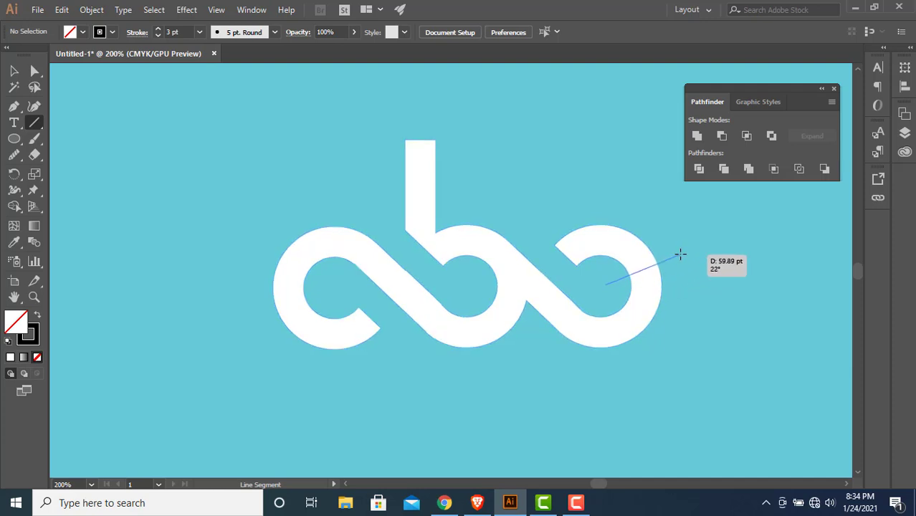
pyautogui.moveTo(680, 254); pyautogui.dragTo(689, 250)
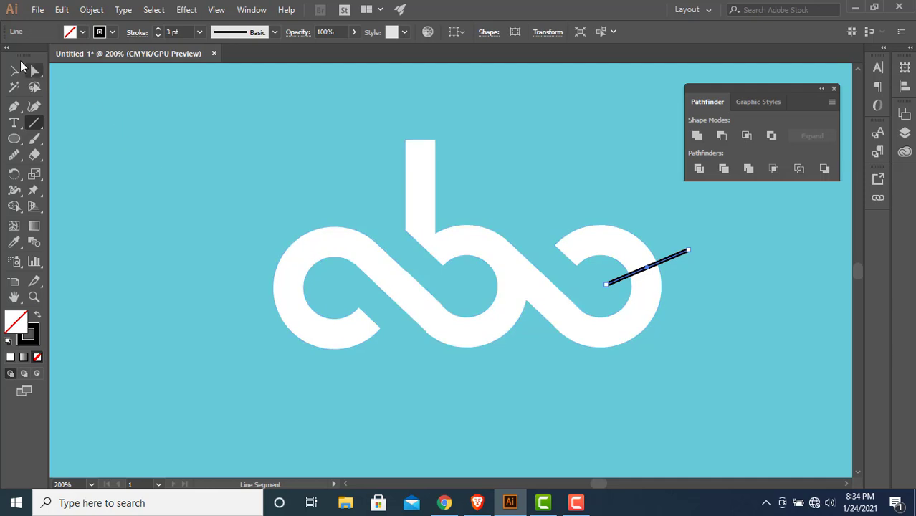
pyautogui.click(14, 72)
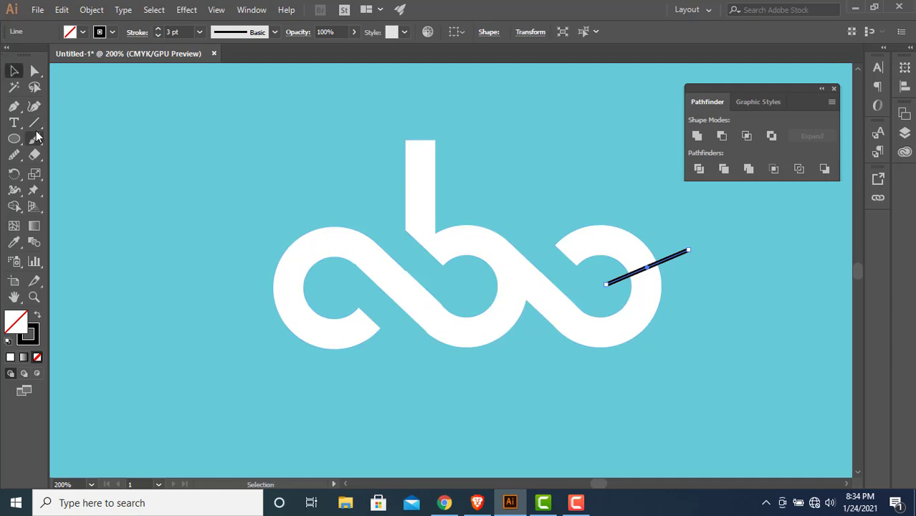
pyautogui.click(306, 204)
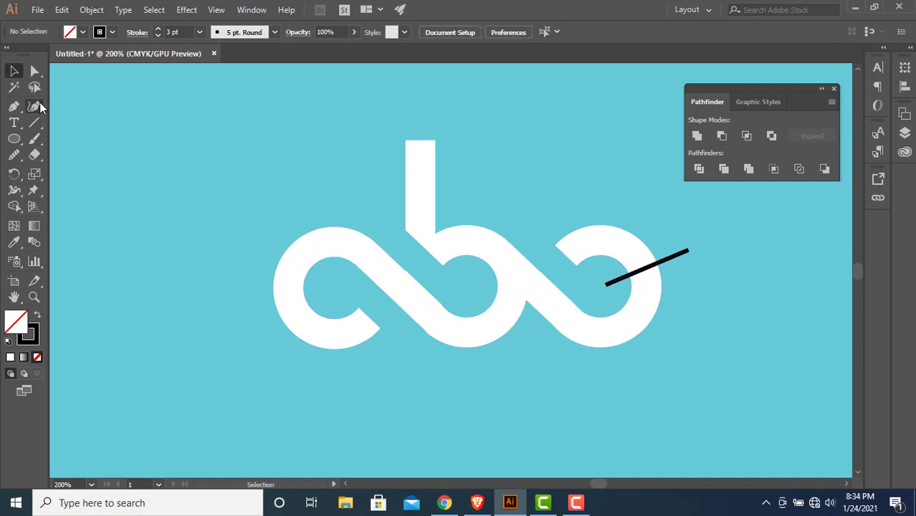
pyautogui.click(34, 123)
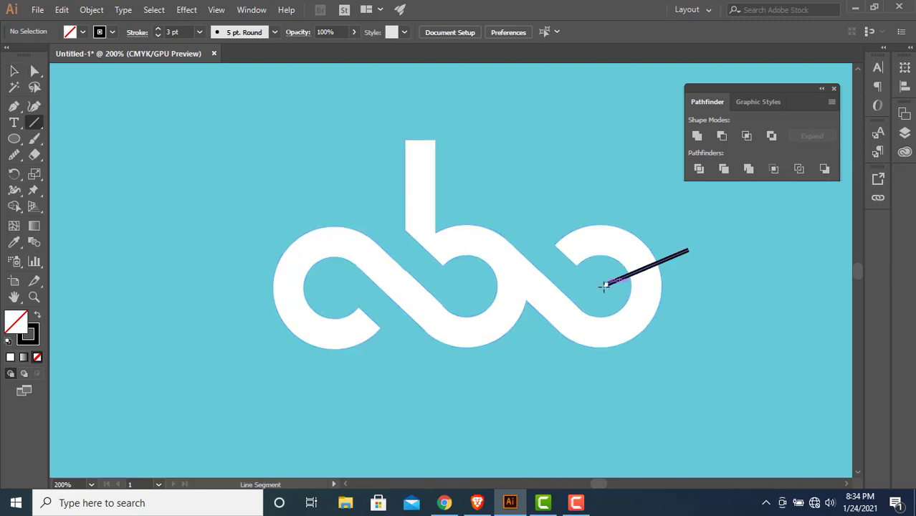
# Draw a second line down-right from the same point and steepen the upper line to mirror it
pyautogui.moveTo(606, 285); pyautogui.dragTo(680, 366)
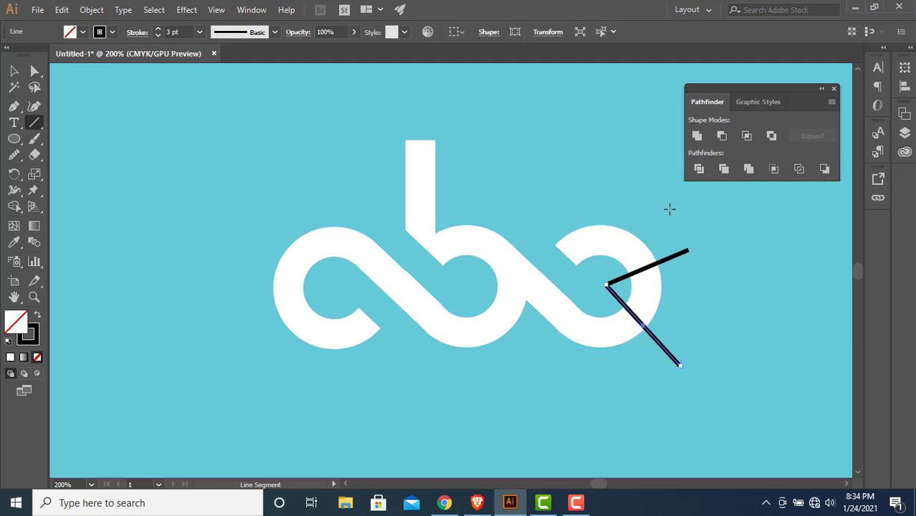
pyautogui.click(14, 72)
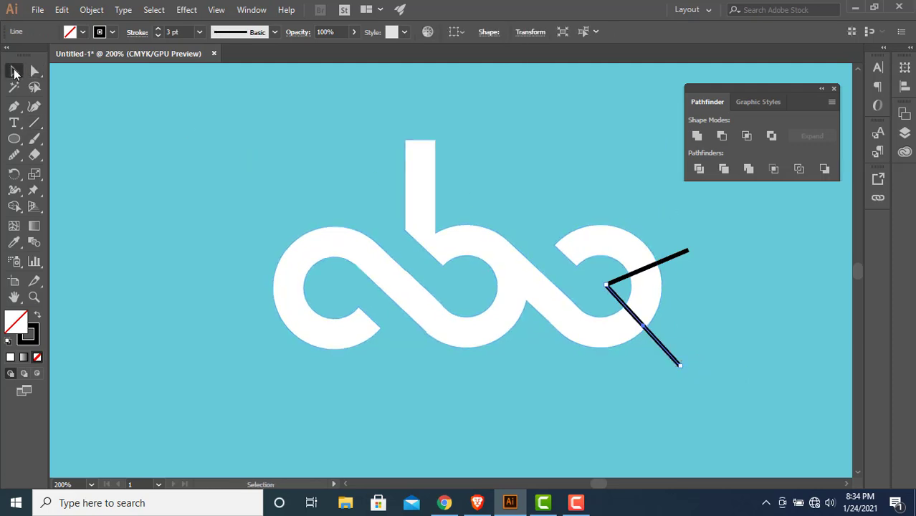
pyautogui.click(687, 252)
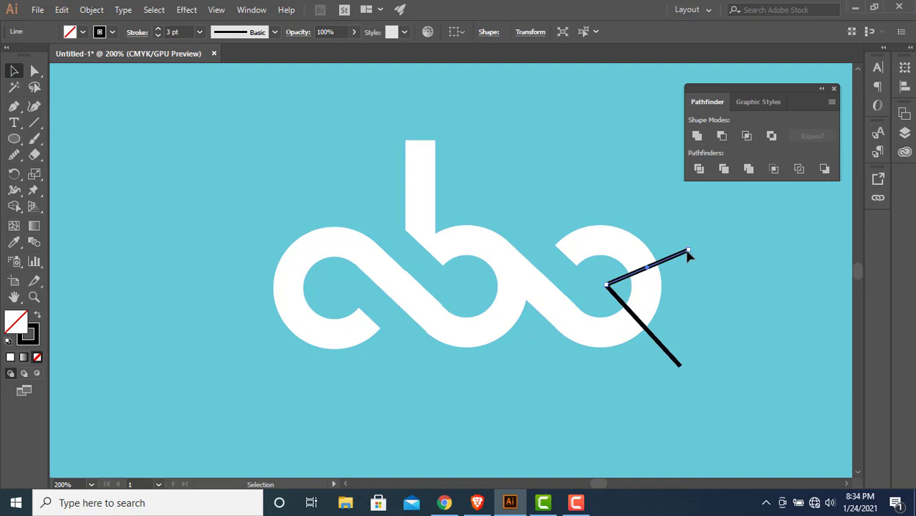
pyautogui.moveTo(689, 249); pyautogui.dragTo(678, 228)
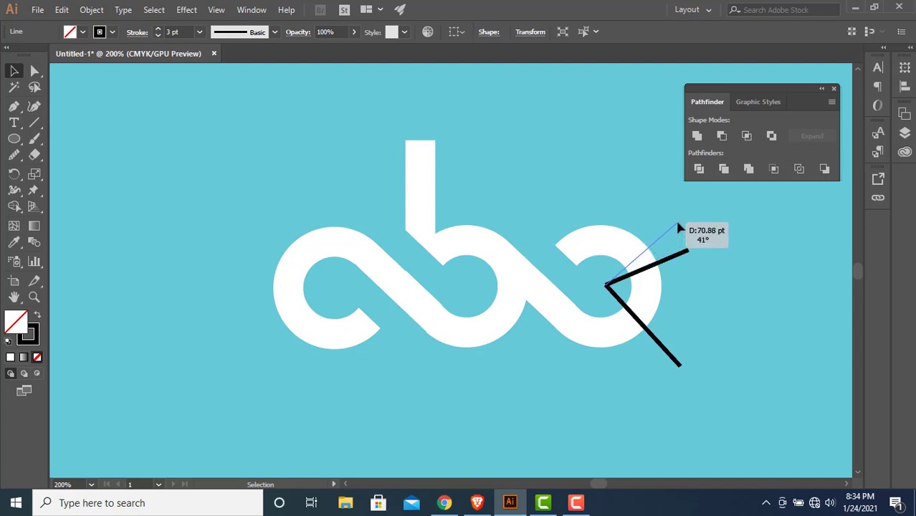
pyautogui.moveTo(678, 228); pyautogui.dragTo(678, 224)
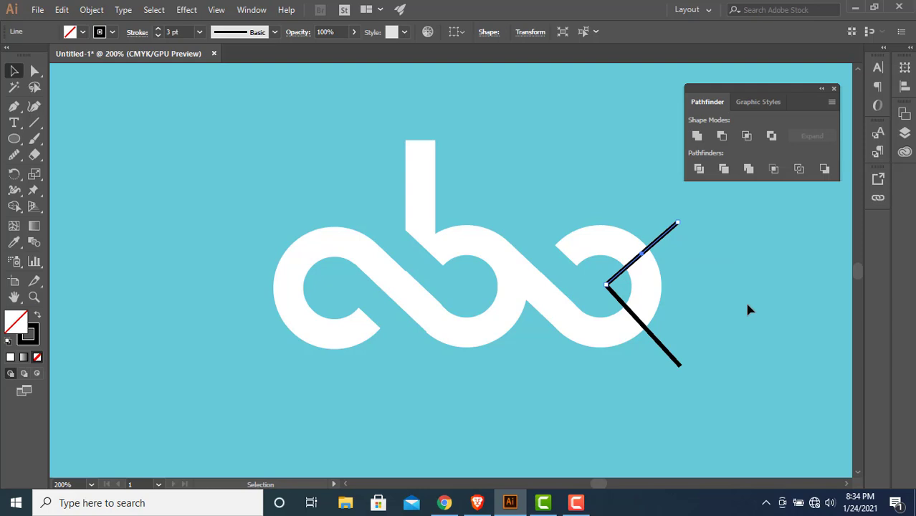
pyautogui.click(687, 268)
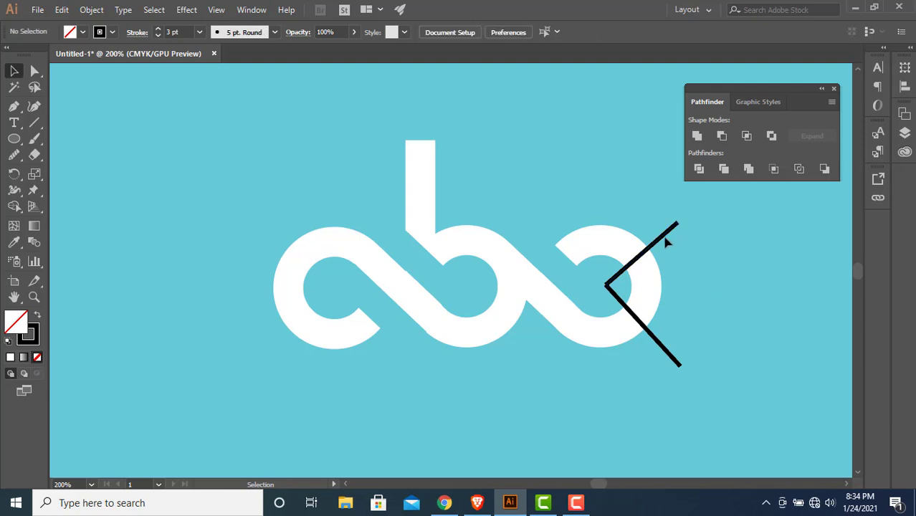
pyautogui.click(666, 237)
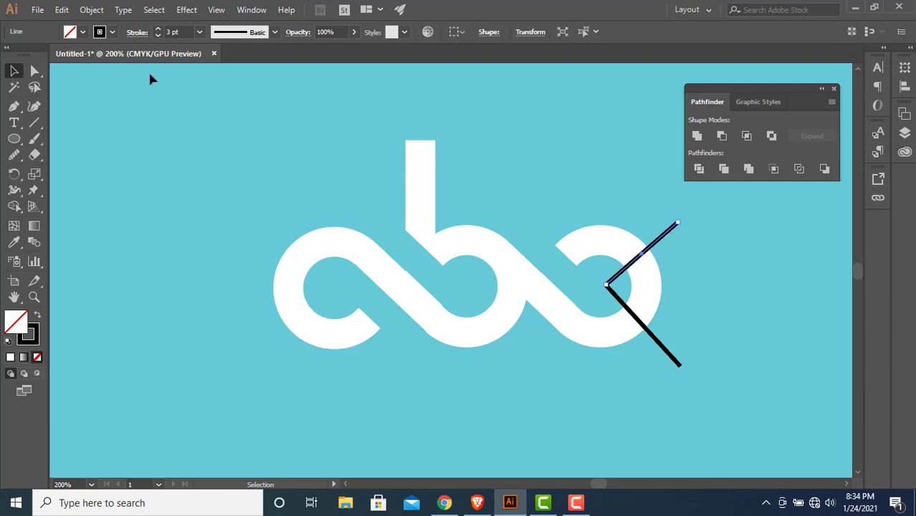
pyautogui.click(94, 10)
pyautogui.moveTo(172, 299)
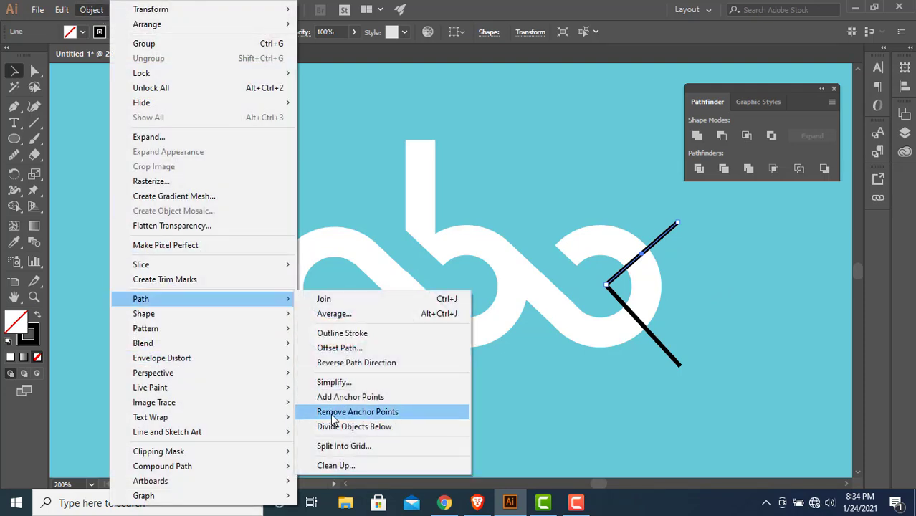
# Divide the letters along the upper and lower black diagonal lines with Divide Objects Below
pyautogui.click(340, 428)
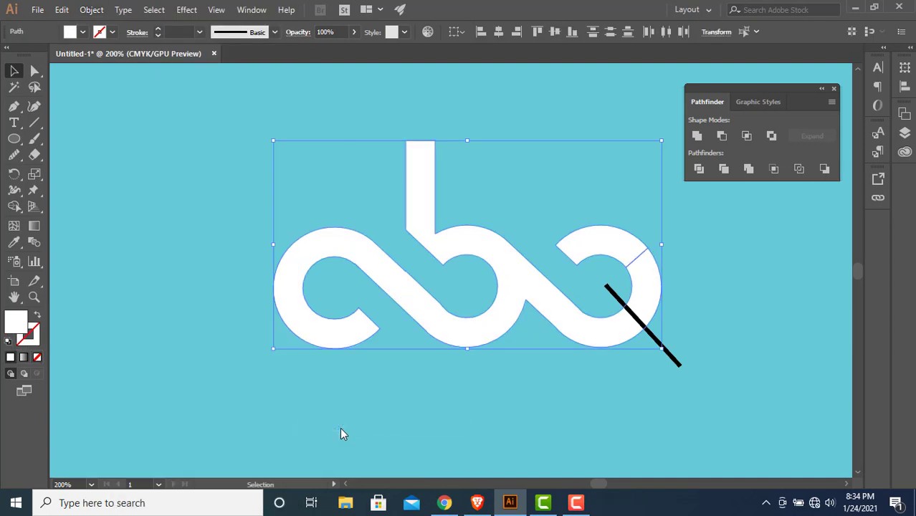
pyautogui.click(608, 425)
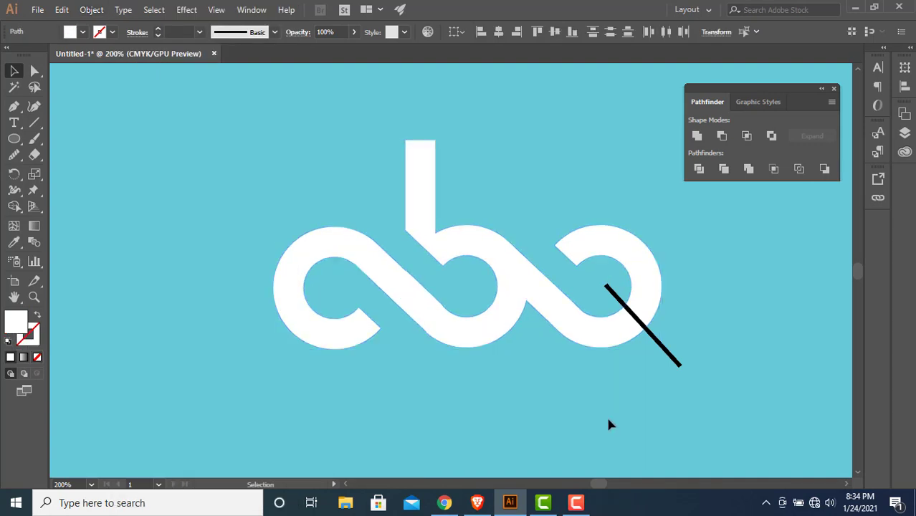
pyautogui.click(670, 354)
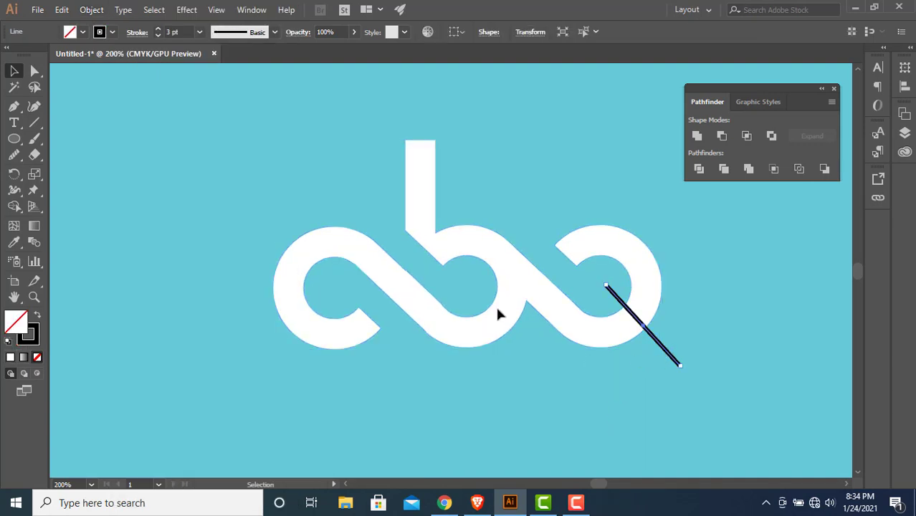
pyautogui.click(94, 10)
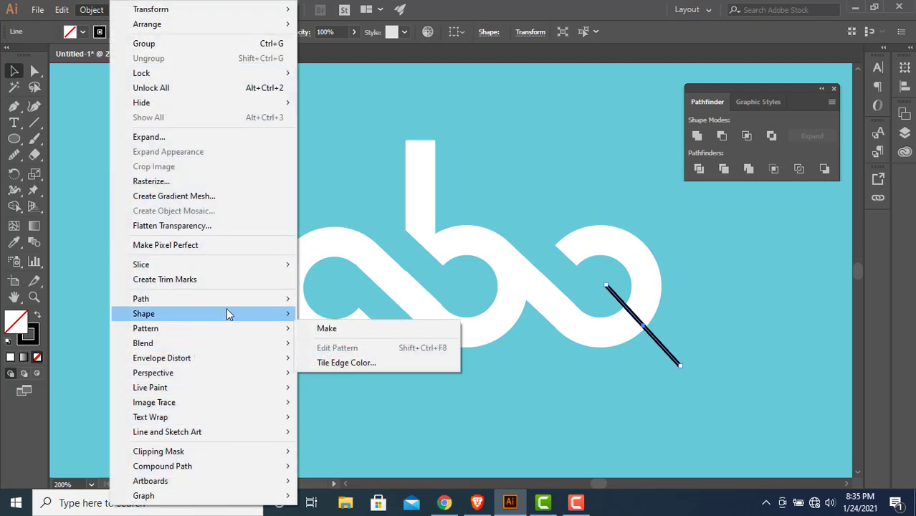
pyautogui.moveTo(172, 299)
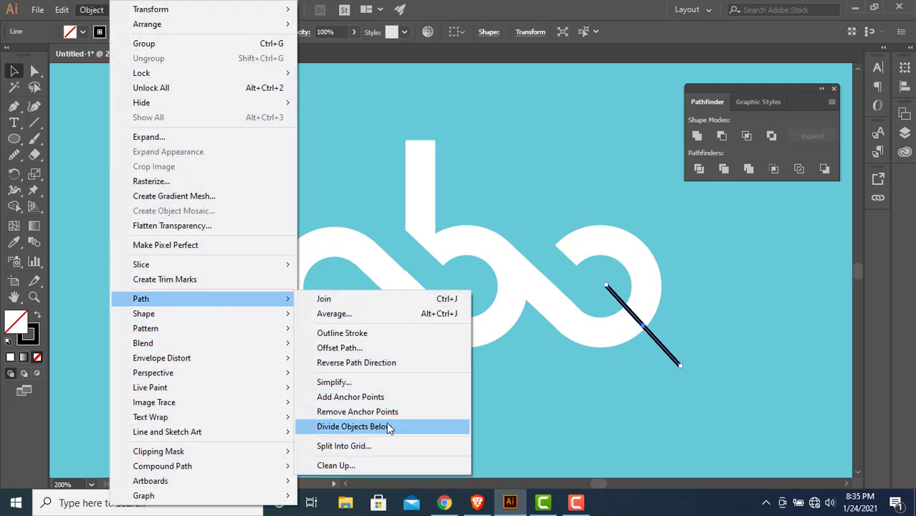
pyautogui.click(387, 428)
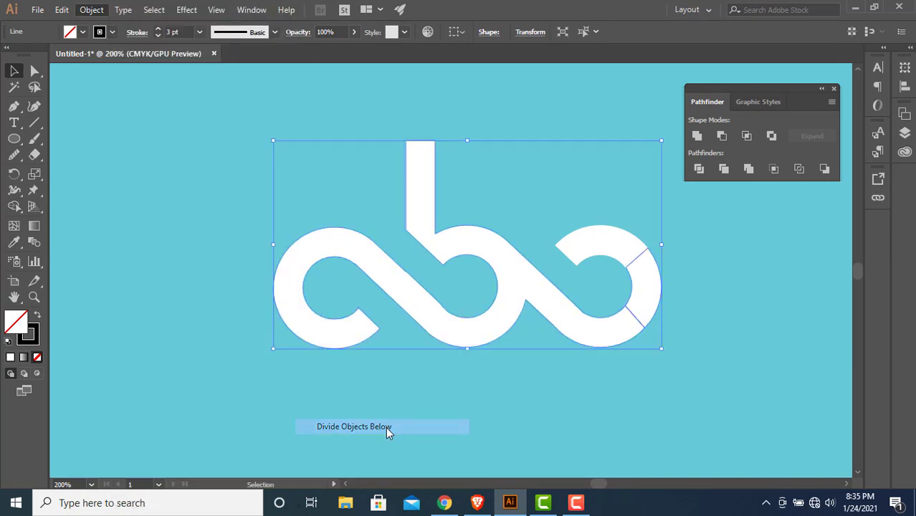
pyautogui.click(650, 414)
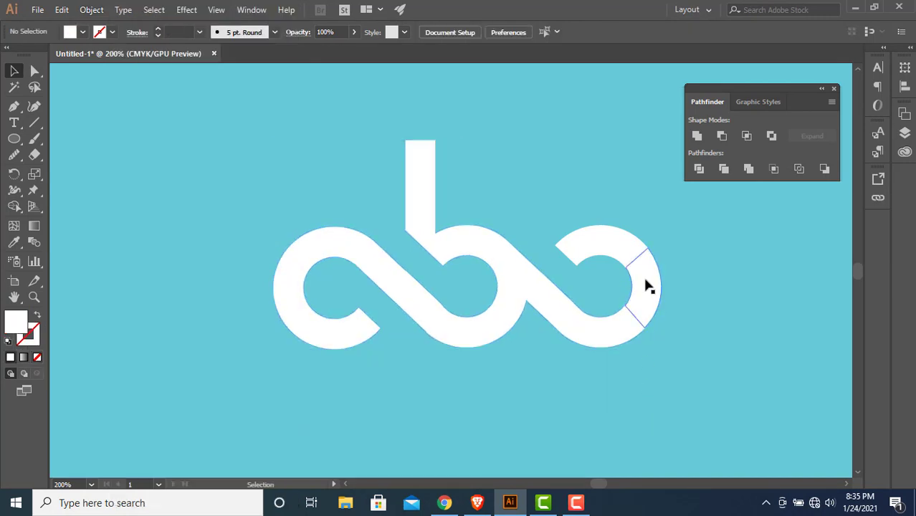
# Delete the c's cut-off right piece and move the abc lettermark higher on the artboard
pyautogui.click(645, 282)
pyautogui.press('Delete')
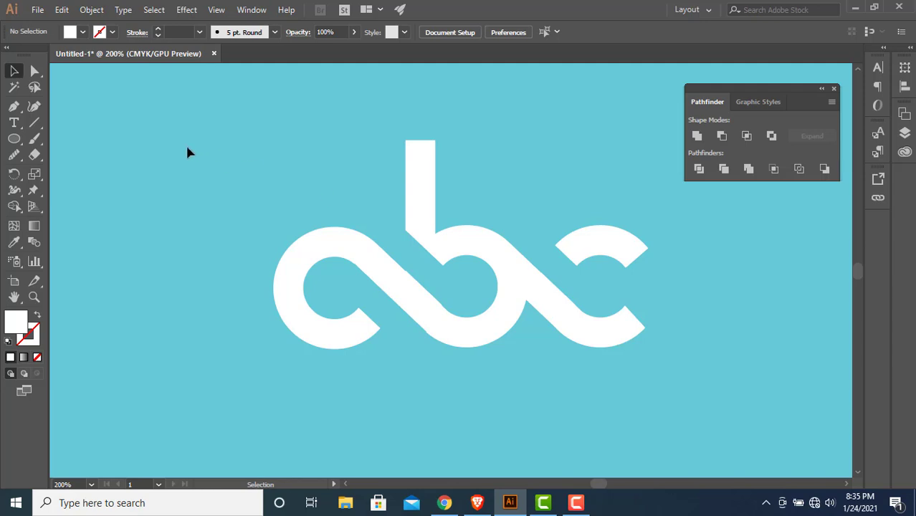
pyautogui.click(411, 294)
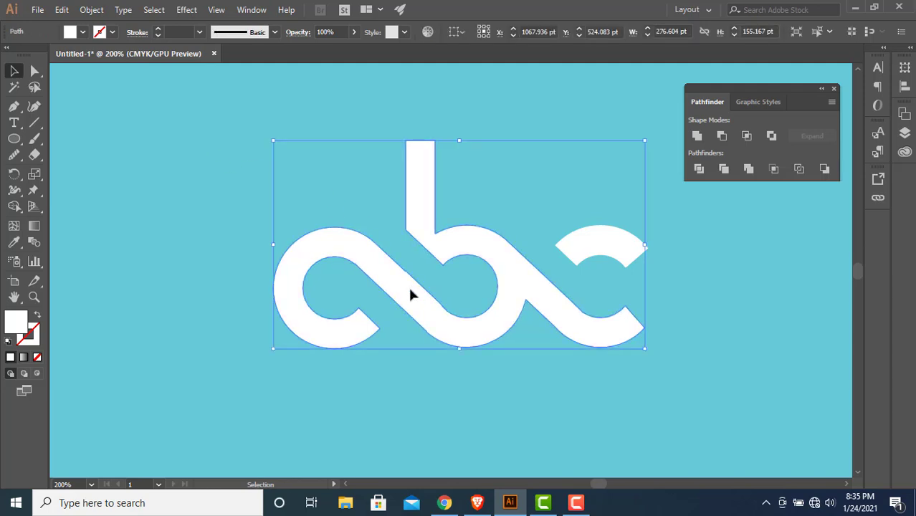
pyautogui.moveTo(622, 256); pyautogui.dragTo(571, 172)
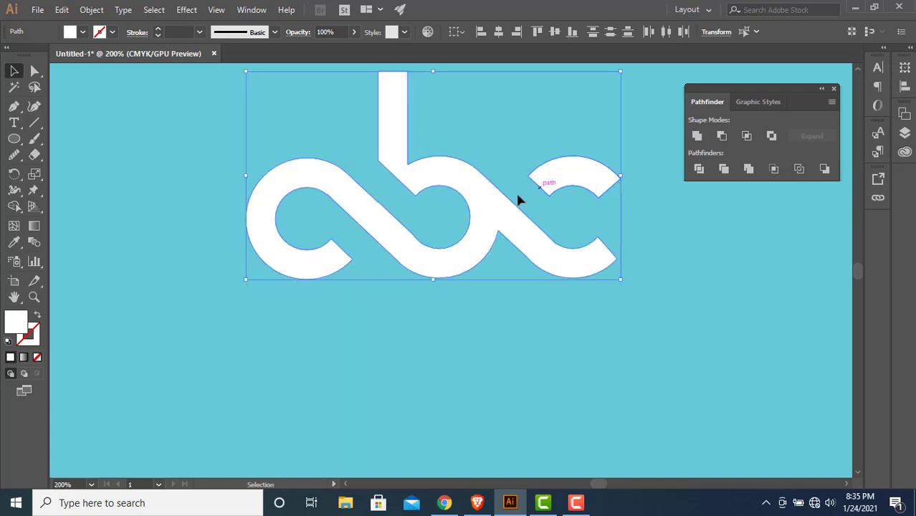
pyautogui.moveTo(476, 206); pyautogui.dragTo(477, 229)
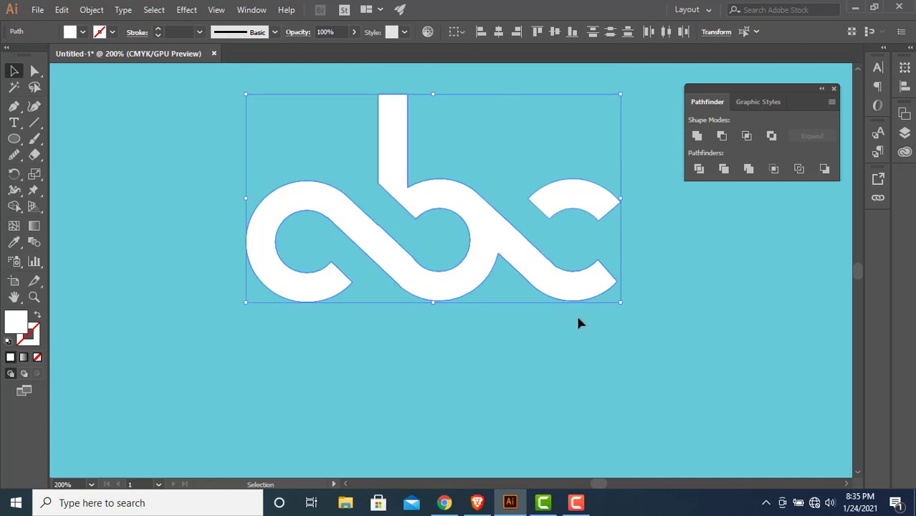
pyautogui.click(607, 358)
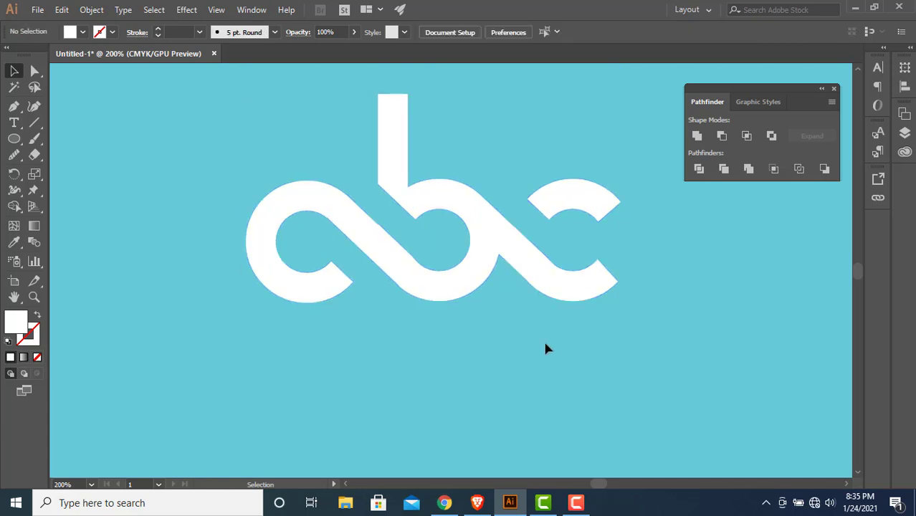
# Add a text line below the abc lettermark reading 'EXTRA', replacing the placeholder
pyautogui.click(14, 122)
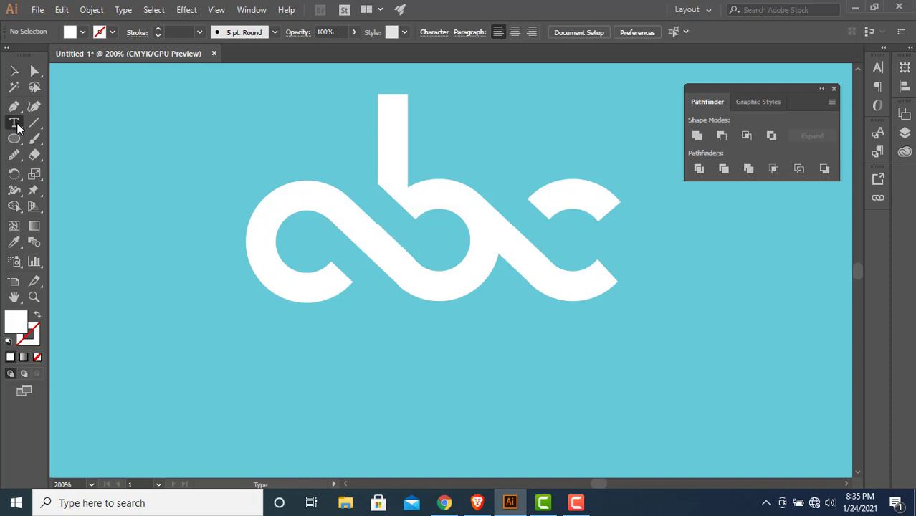
pyautogui.click(176, 322)
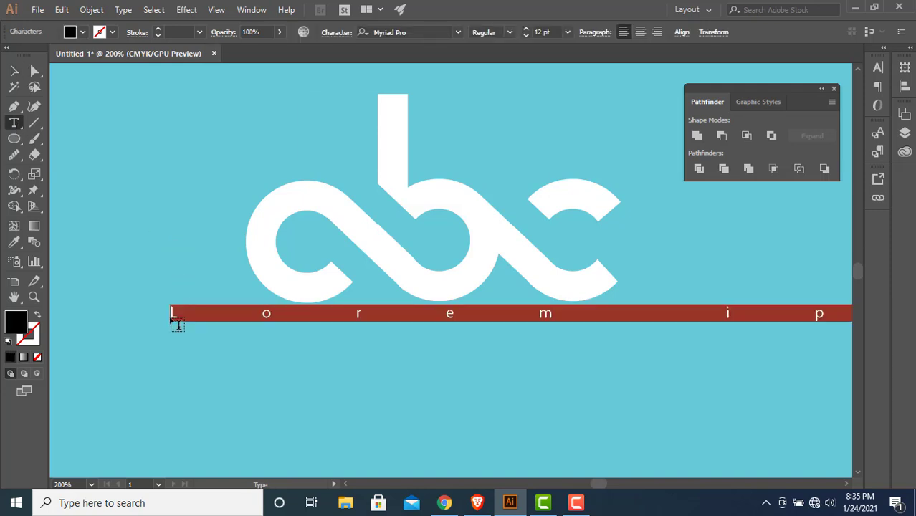
pyautogui.press('BackSpace')
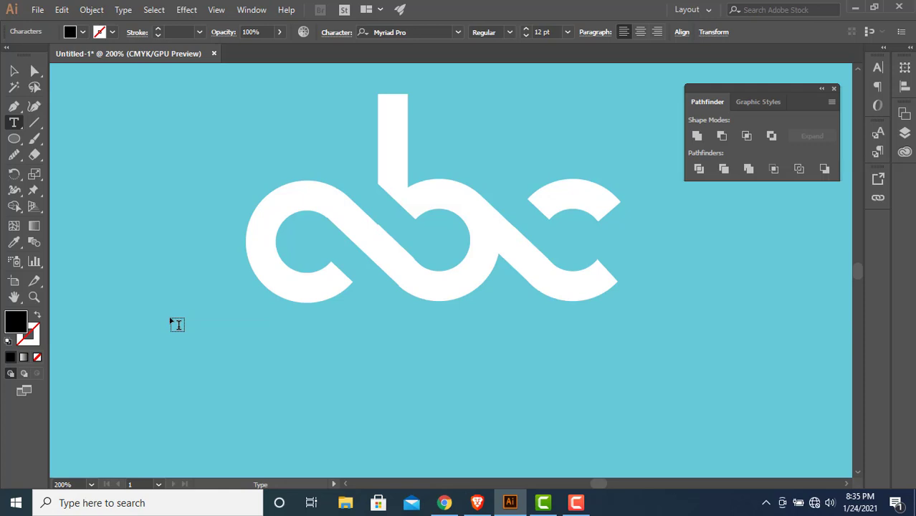
pyautogui.write('e')
pyautogui.press('BackSpace')
pyautogui.write('EX')
pyautogui.write('TR')
pyautogui.write('A')
# Move the EXTRA text into position beneath the lettermark
pyautogui.click(14, 71)
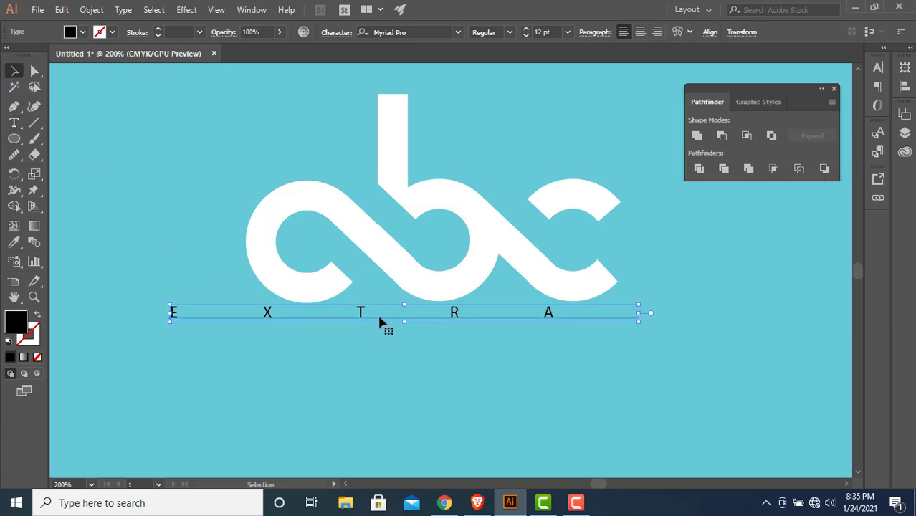
pyautogui.moveTo(380, 322); pyautogui.dragTo(466, 342)
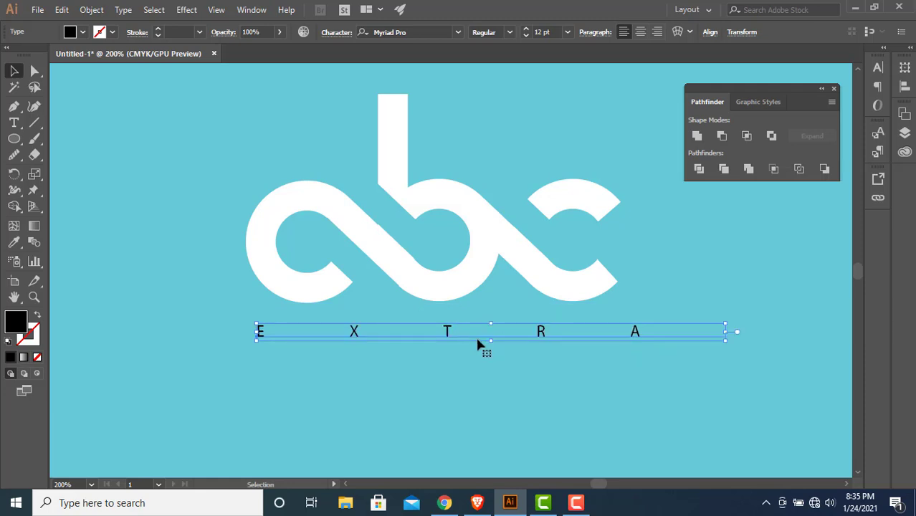
pyautogui.click(472, 344)
# Change the EXTRA text fill to white (f9f7f8)
pyautogui.doubleClick(17, 325)
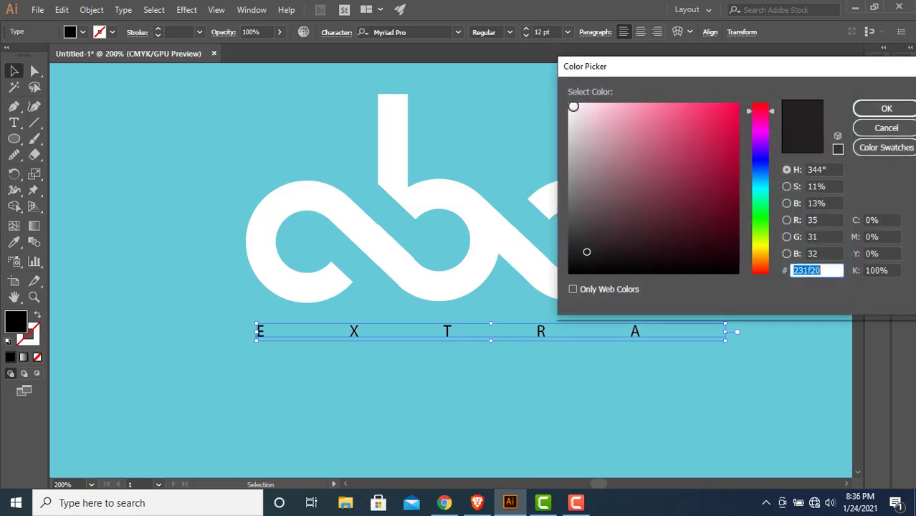
pyautogui.click(572, 106)
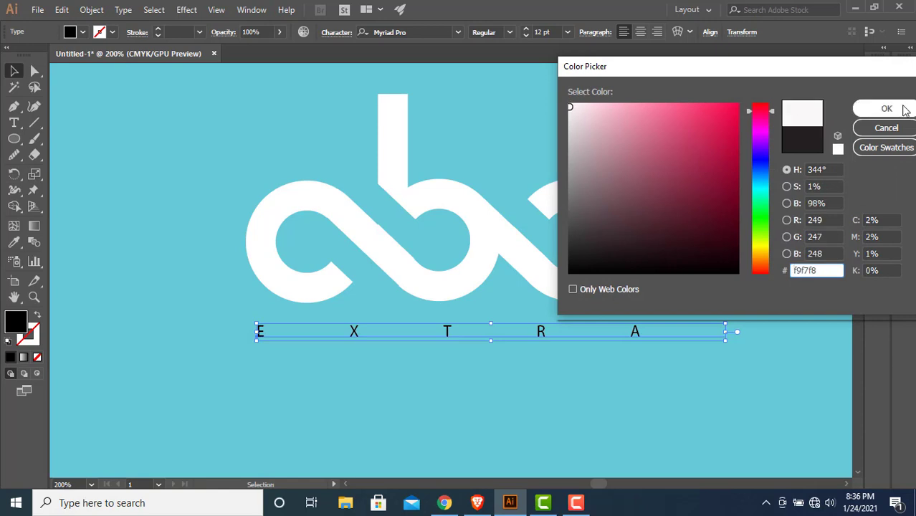
pyautogui.click(887, 108)
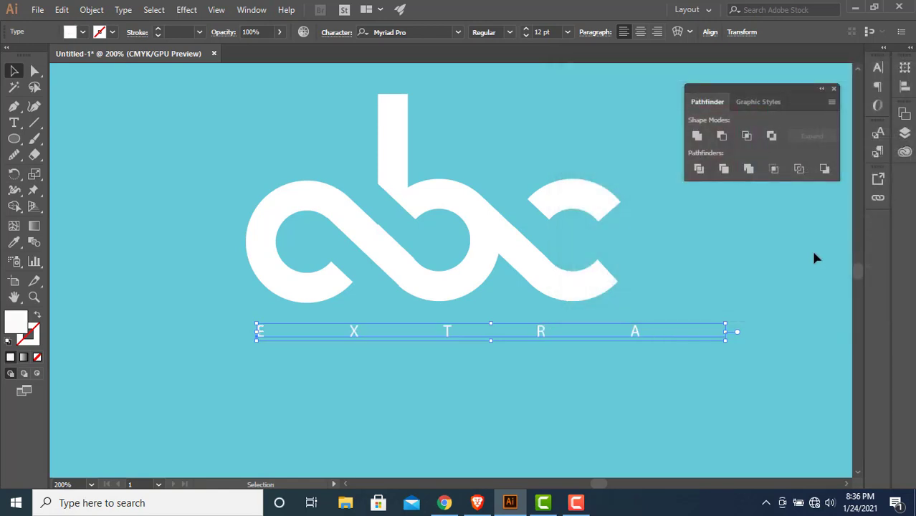
pyautogui.click(814, 254)
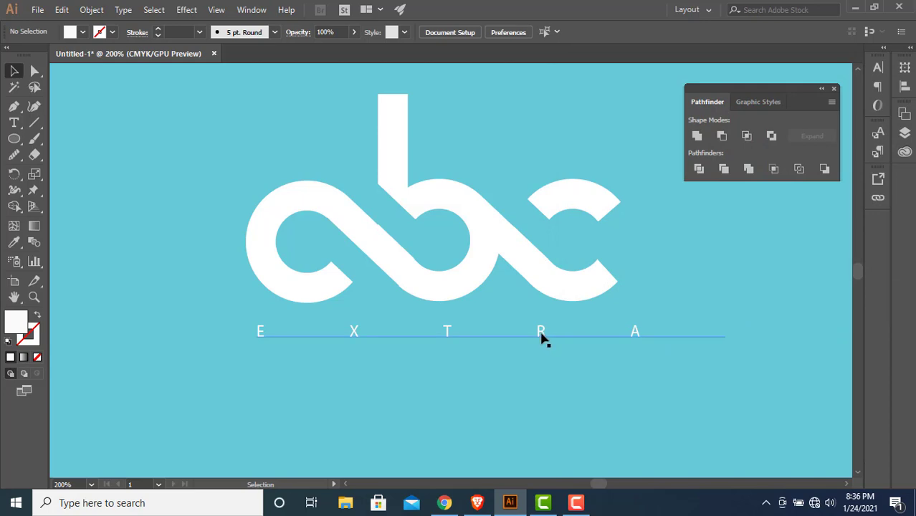
# Narrow the EXTRA text to about 303 pt wide and centre it under the lettermark
pyautogui.moveTo(541, 337); pyautogui.dragTo(537, 339)
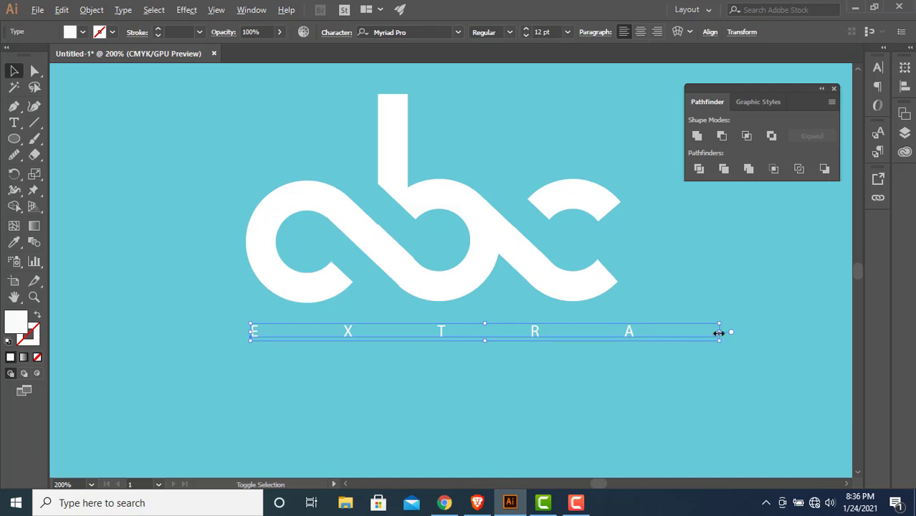
pyautogui.moveTo(719, 333); pyautogui.dragTo(688, 335)
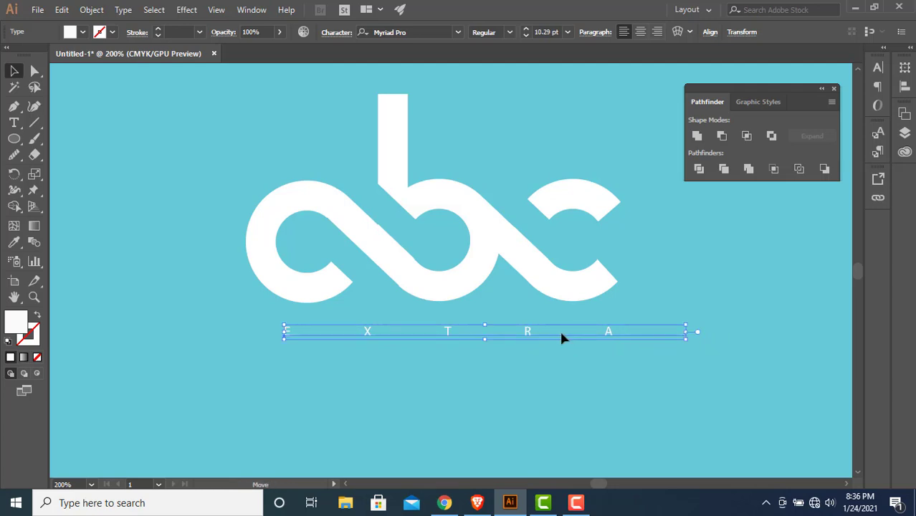
pyautogui.moveTo(564, 339); pyautogui.dragTo(556, 337)
pyautogui.click(605, 375)
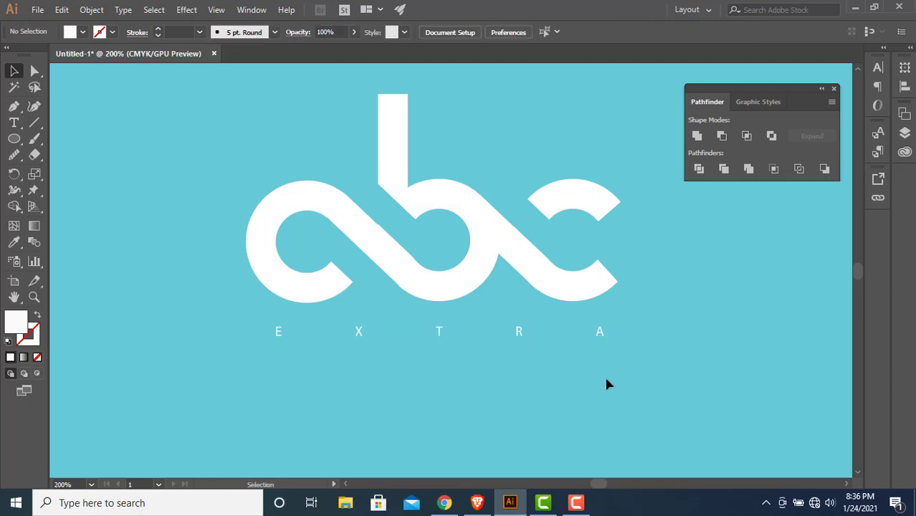